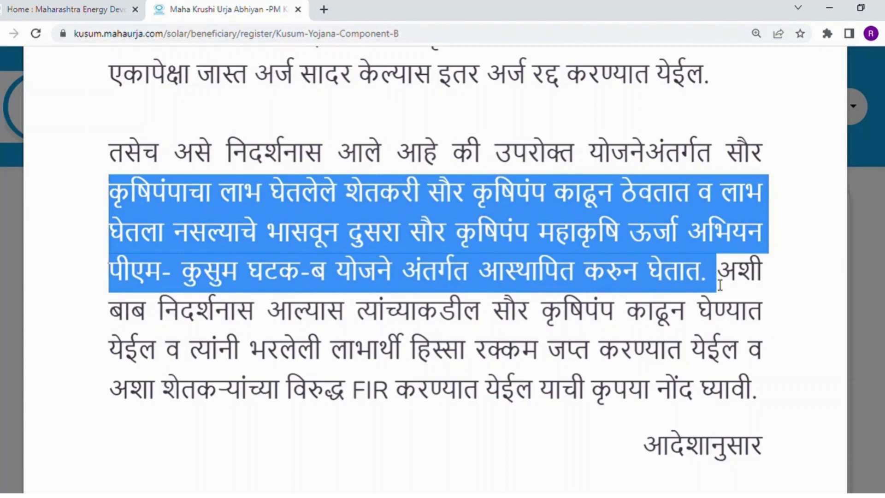
- Read the Marathi notice to the bottom, zooming out and back in, then close it
left_click(564, 245)
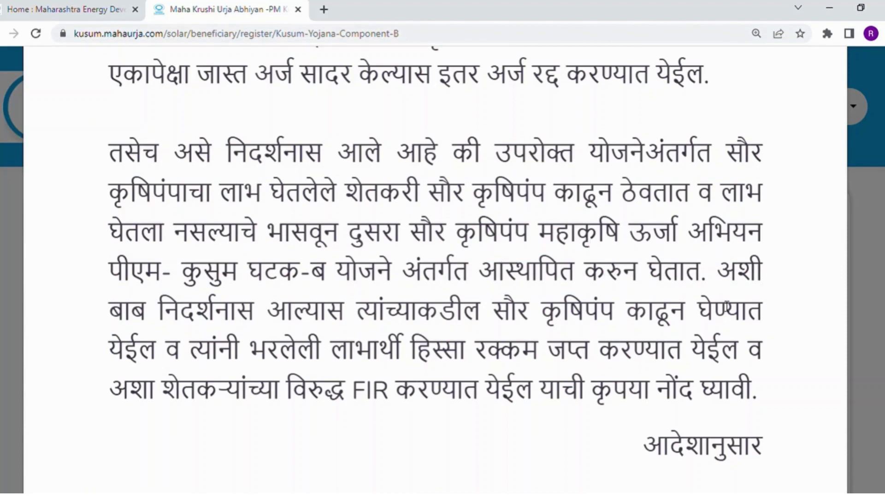
scroll(435, 267, "down", 2)
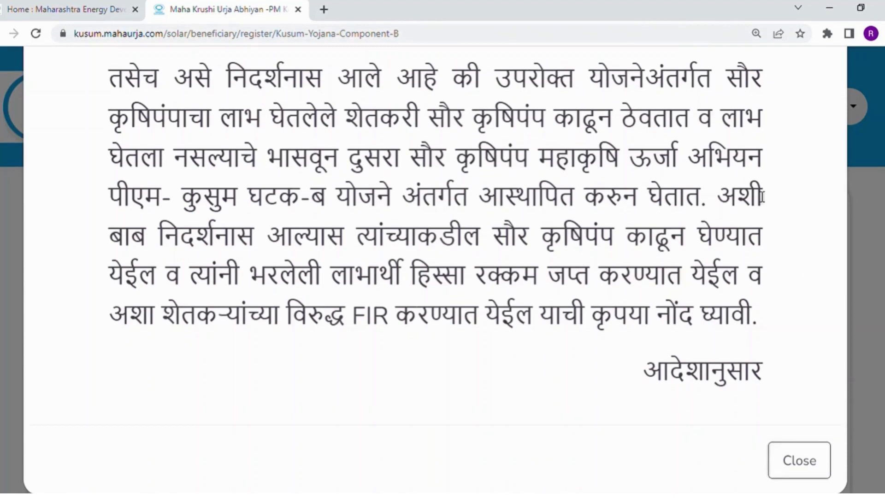
key("ctrl+minus")
key("ctrl+minus")
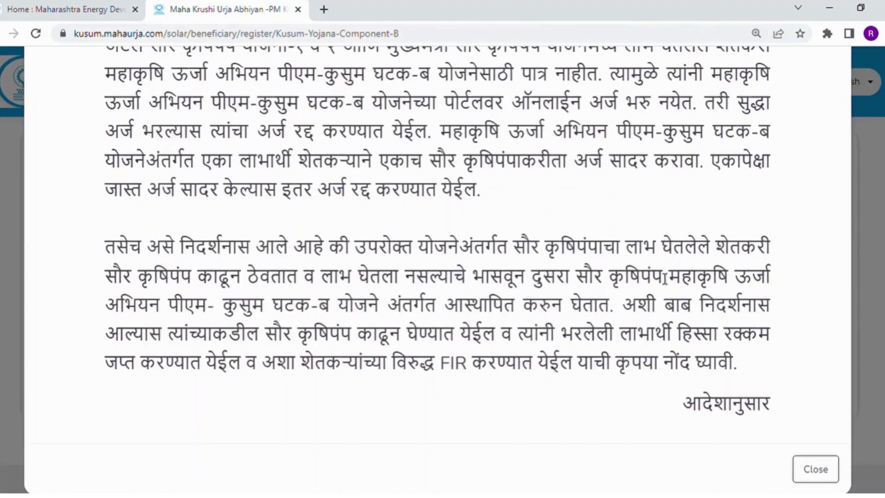
key("ctrl+plus")
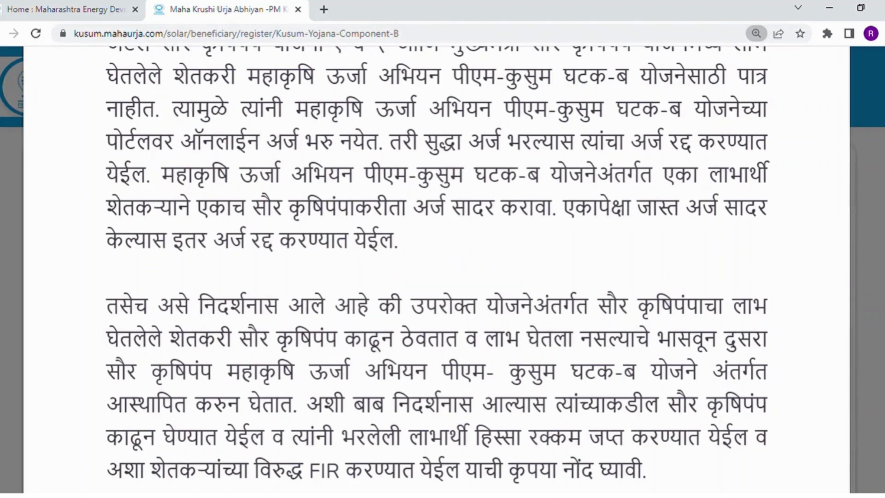
scroll(654, 332, "down", 3)
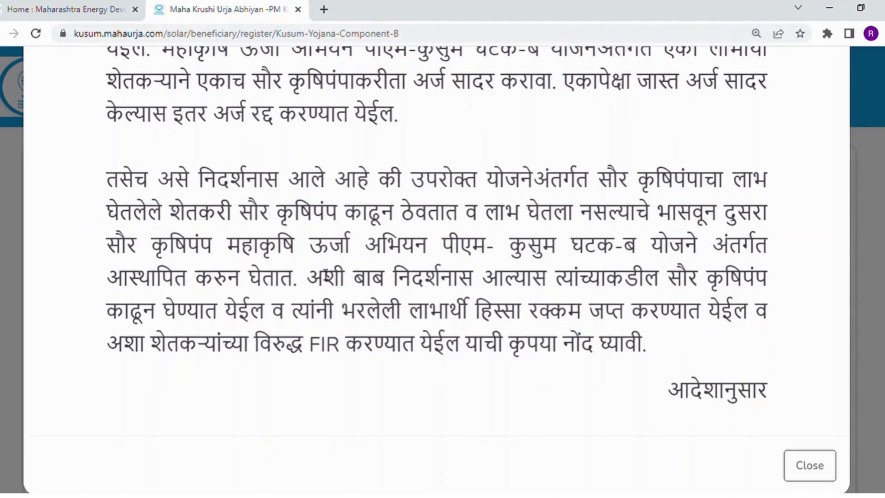
left_click_drag(333, 289, 814, 399)
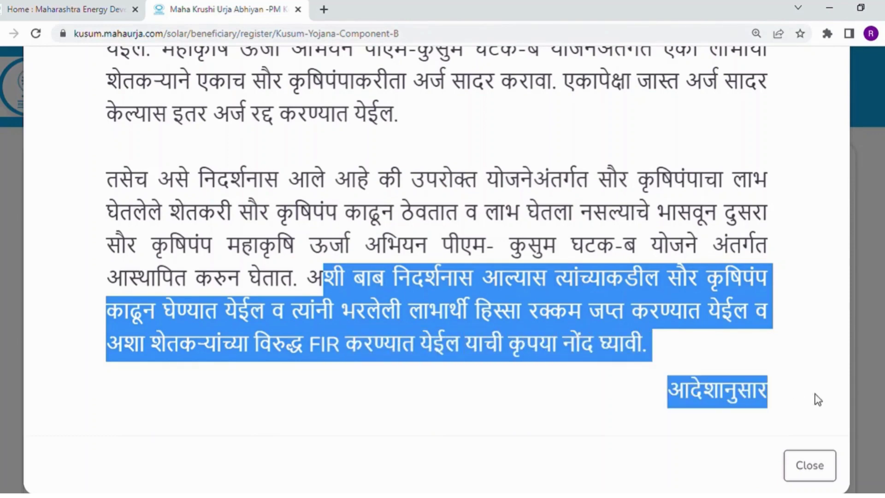
left_click(821, 476)
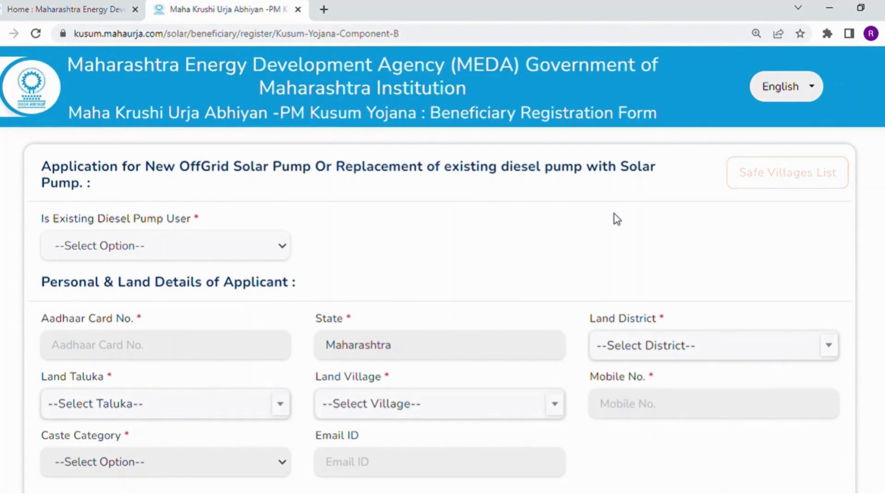
scroll(751, 254, "down", 3)
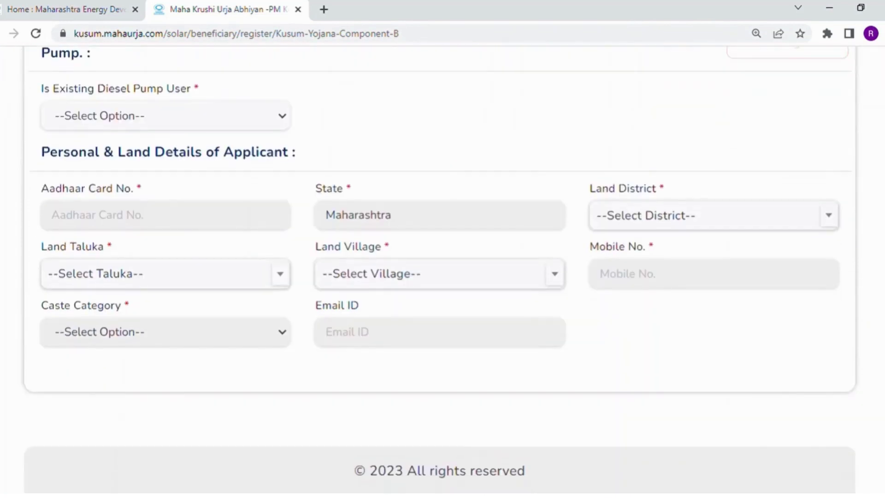
scroll(442, 270, "up", 3)
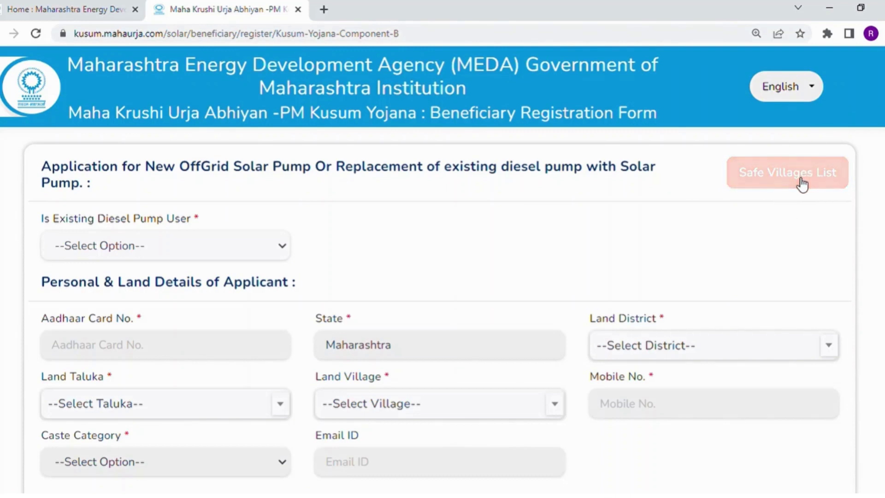
- Open the Safe Villages List PDF and inspect the first rows, including village Balthan
left_click(802, 184)
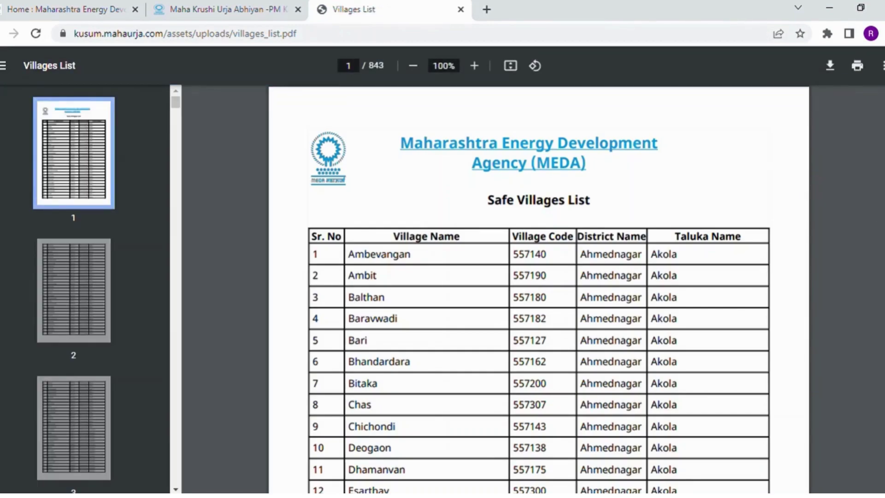
mouse_move(175, 101)
left_mouse_down()
mouse_move(175, 291)
mouse_move(176, 101)
left_mouse_up()
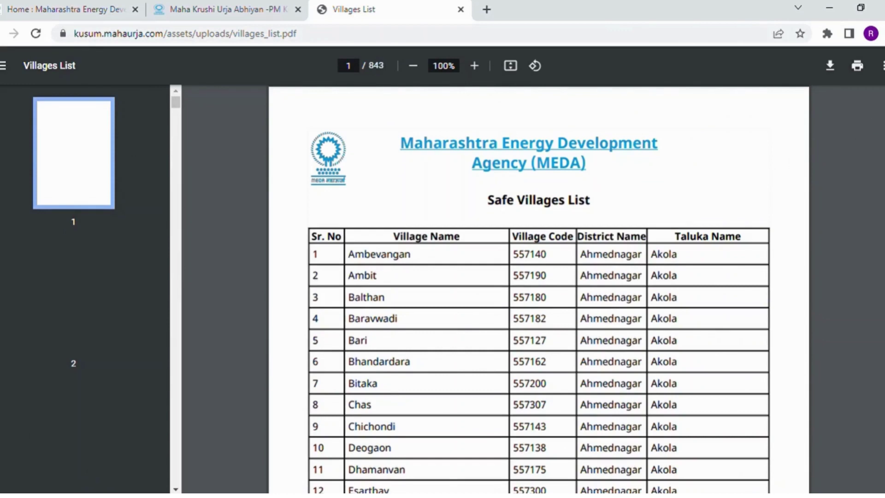
mouse_move(175, 101)
left_mouse_down()
mouse_move(176, 232)
mouse_move(175, 101)
left_mouse_up()
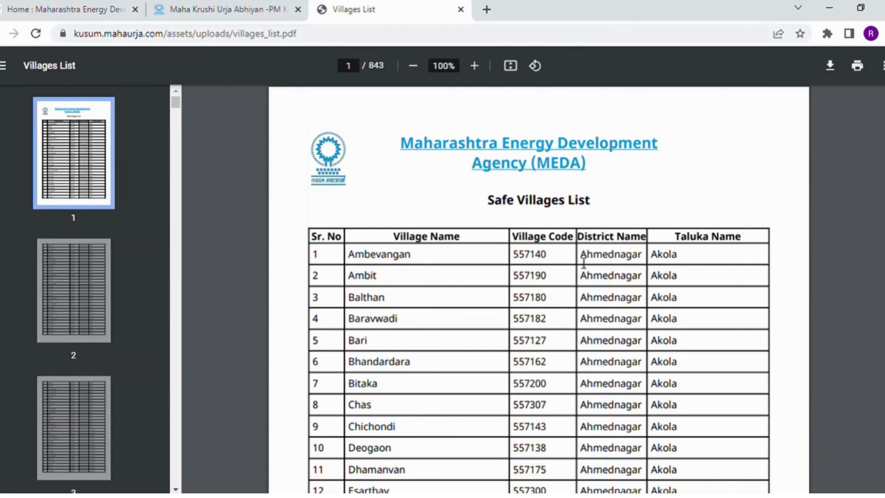
left_click_drag(582, 259, 697, 259)
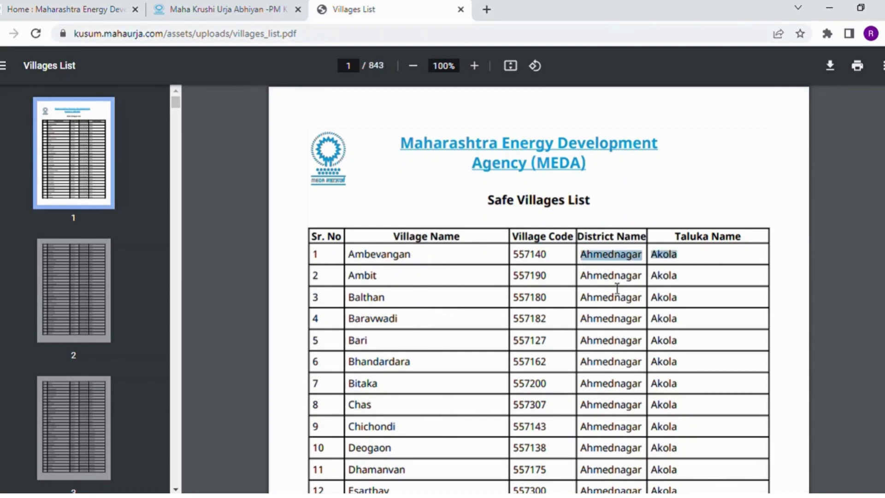
left_click(370, 275)
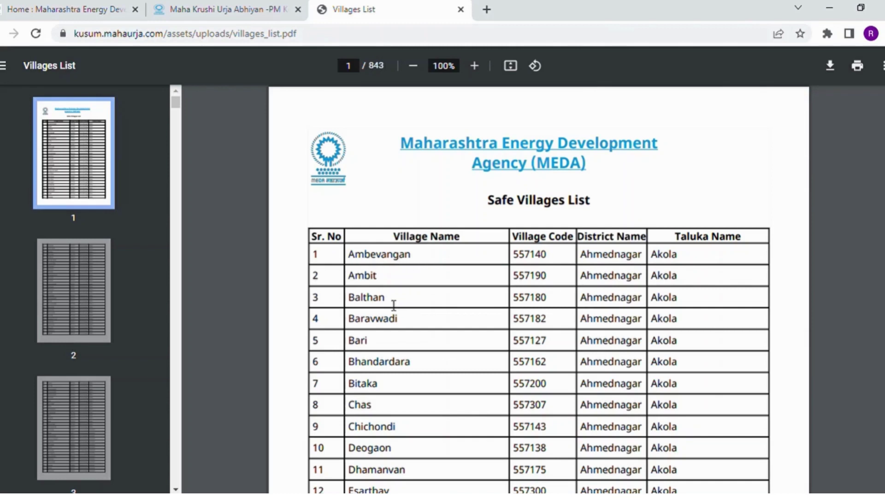
double_click(364, 299)
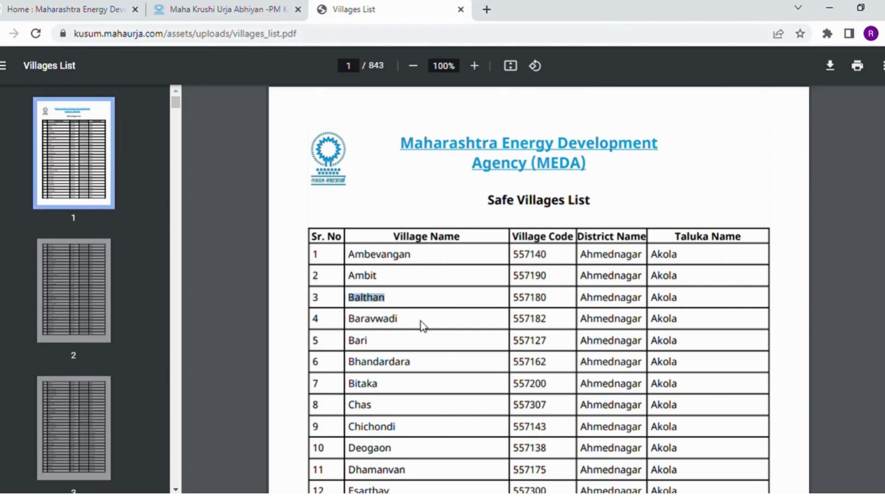
left_click(307, 327)
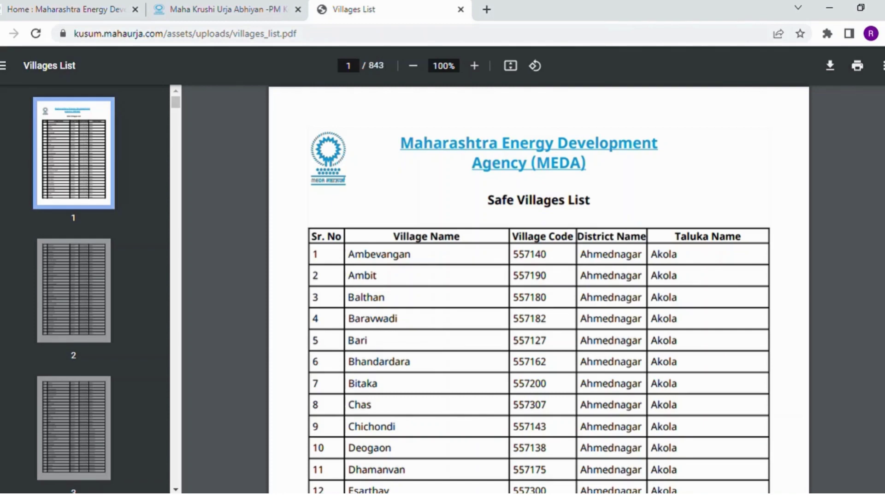
- Browse further down the village list, then return to the registration form tab
scroll(538, 289, "down", 20)
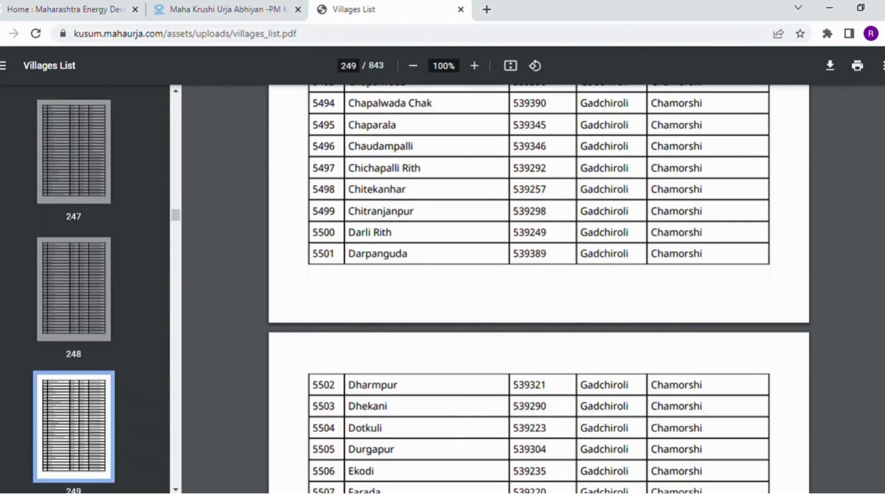
scroll(539, 289, "down", 20)
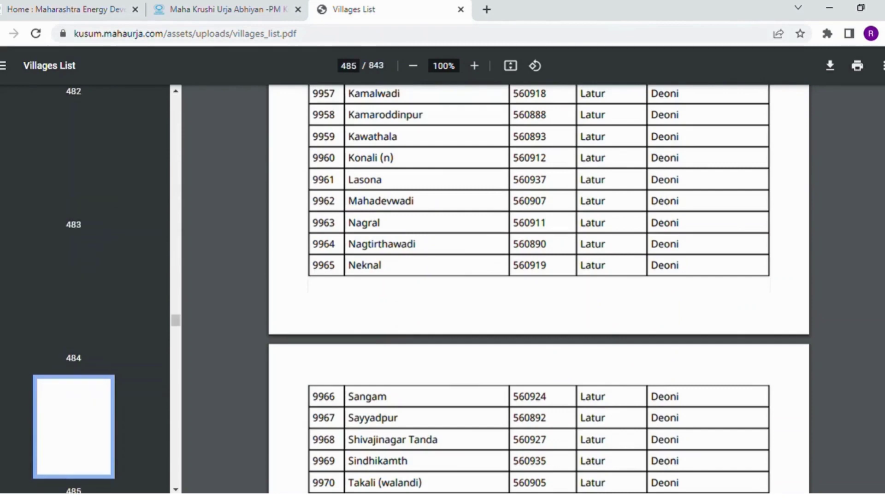
scroll(539, 289, "down", 3)
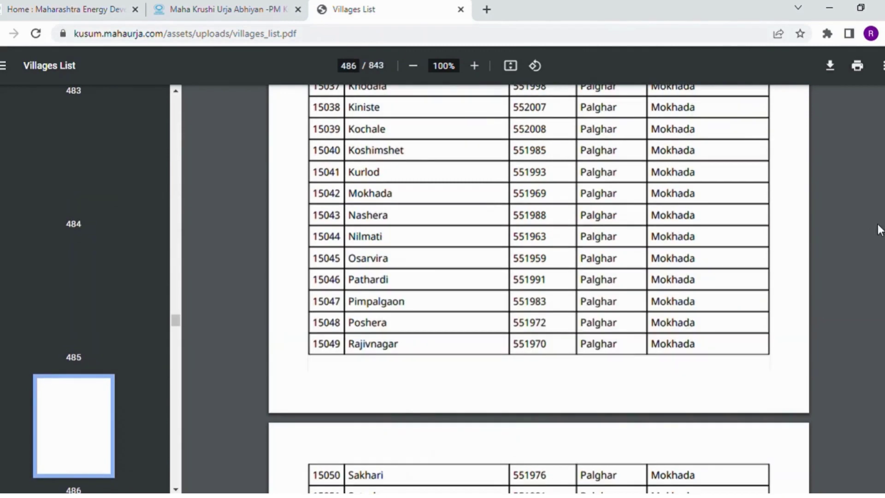
scroll(538, 289, "down", 15)
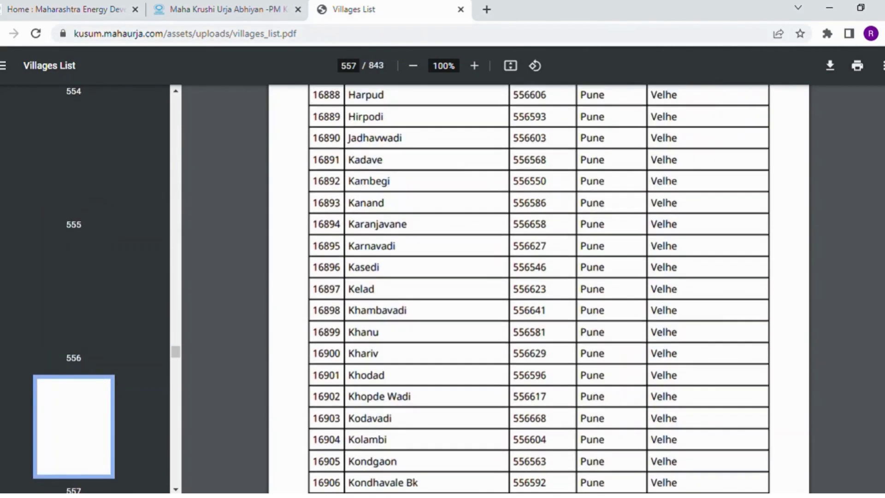
scroll(538, 289, "up", 20)
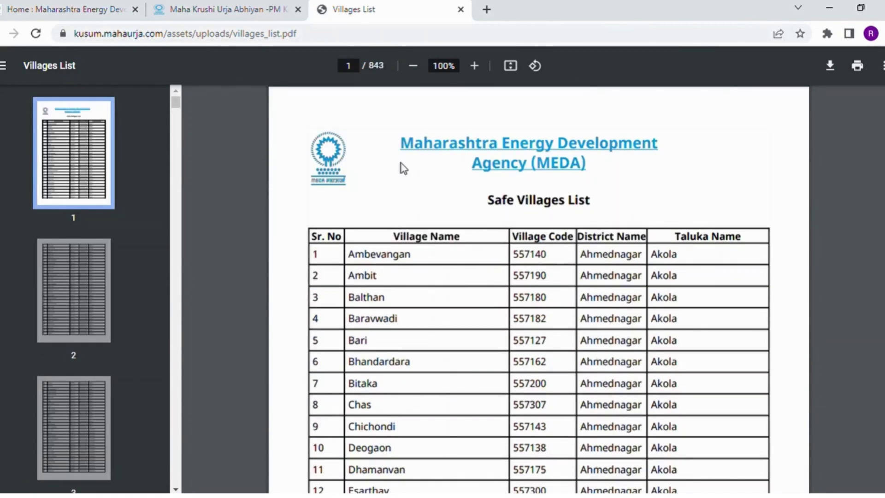
left_click(249, 10)
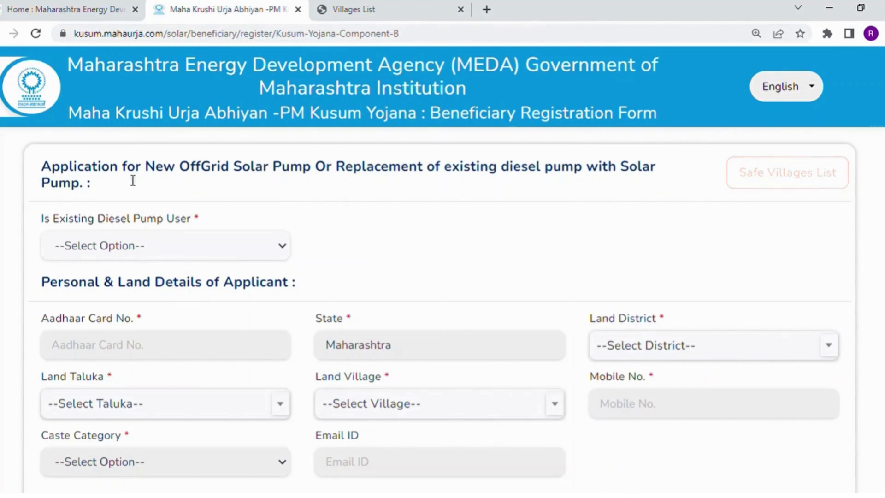
left_click_drag(52, 169, 277, 191)
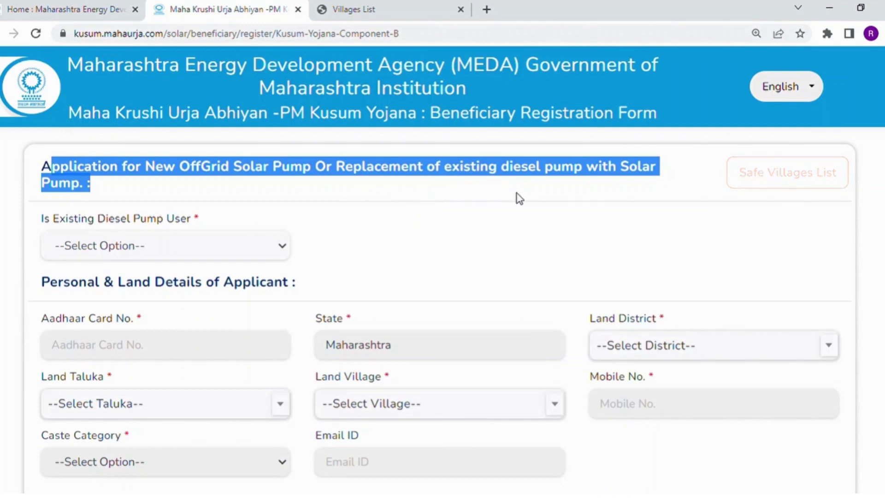
left_click(443, 202)
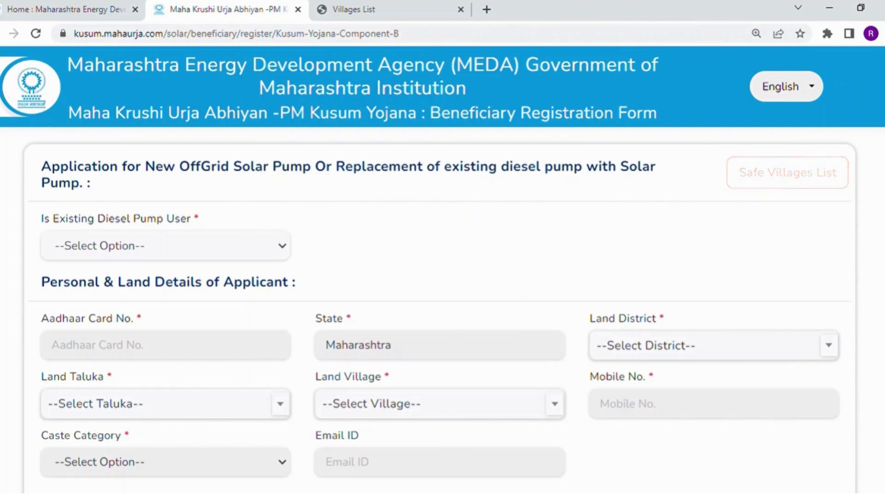
scroll(453, 151, "down", 3)
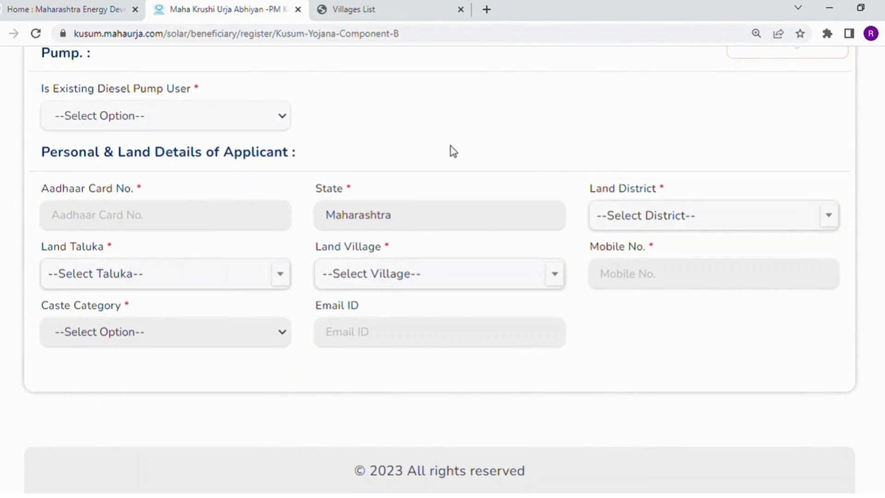
left_click(285, 118)
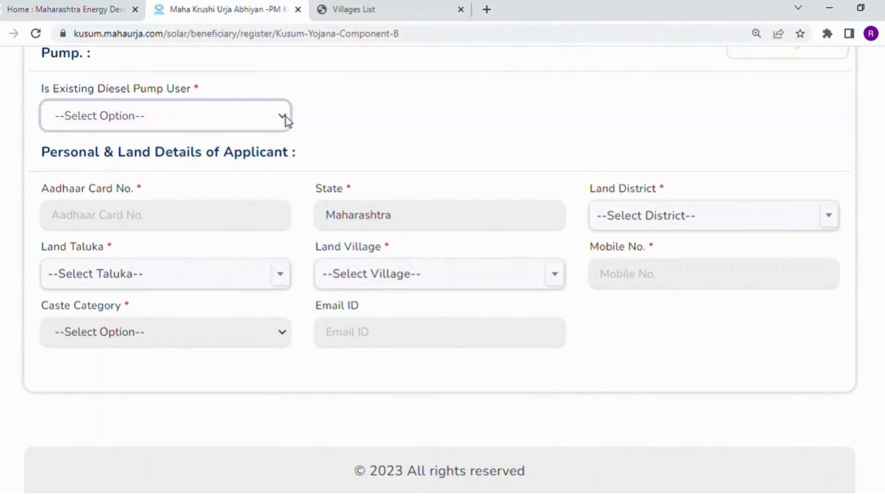
left_click(395, 118)
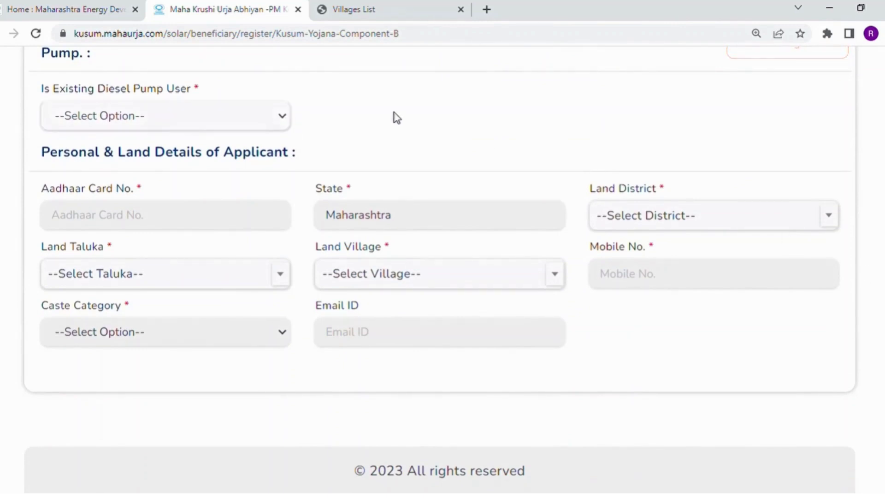
left_click_drag(330, 119, 286, 123)
left_click(360, 121)
left_click(173, 115)
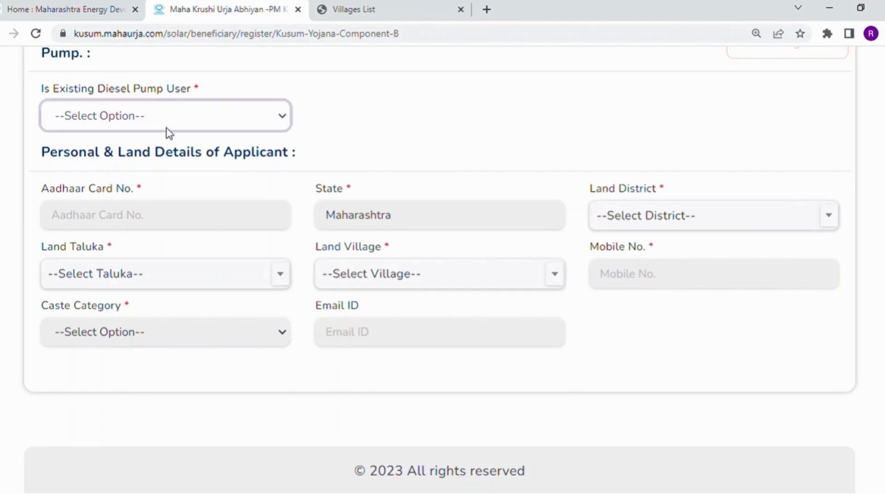
- Mark the applicant as an existing diesel pump user and accept the undertaking with होय
left_click(159, 159)
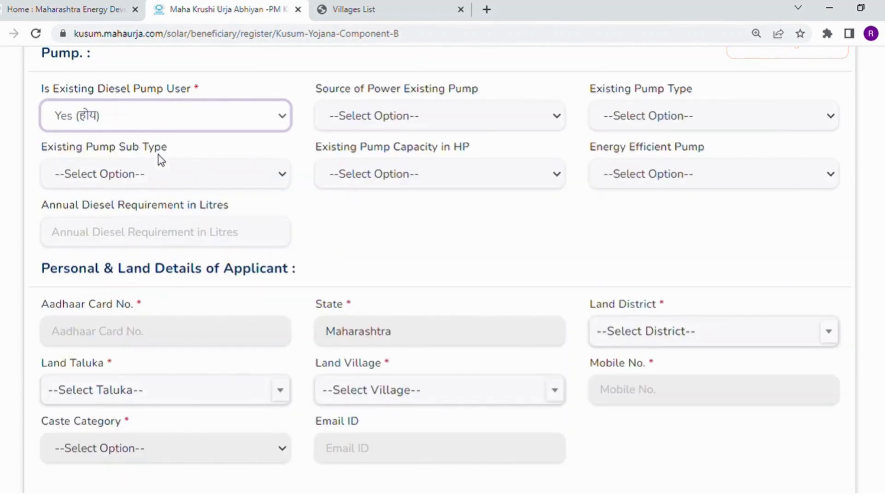
left_click(501, 118)
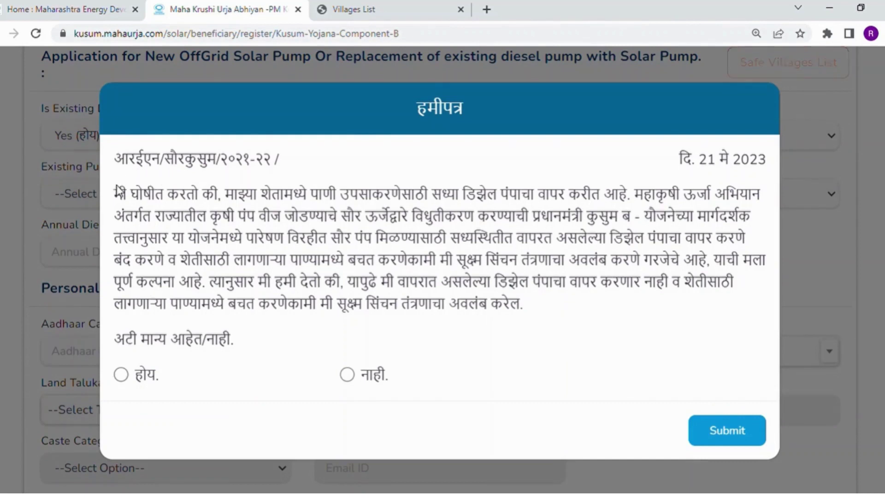
left_click_drag(116, 193, 636, 261)
left_click(480, 278)
left_click(122, 374)
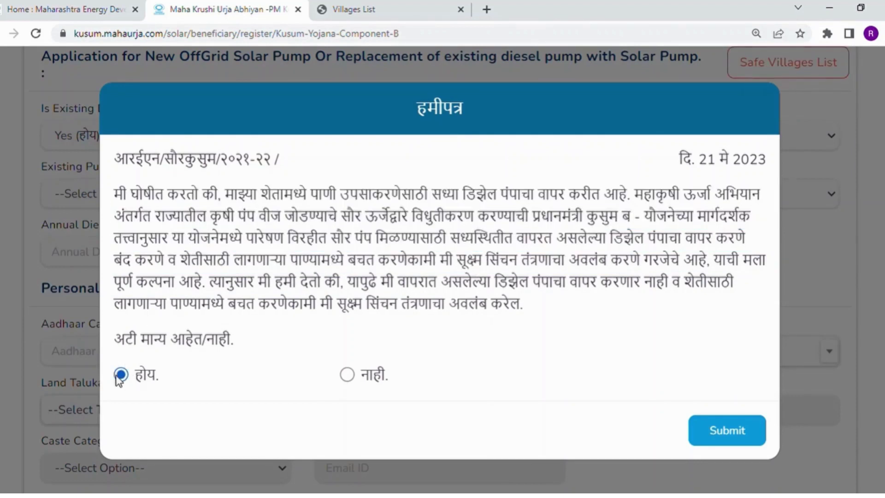
left_click(748, 432)
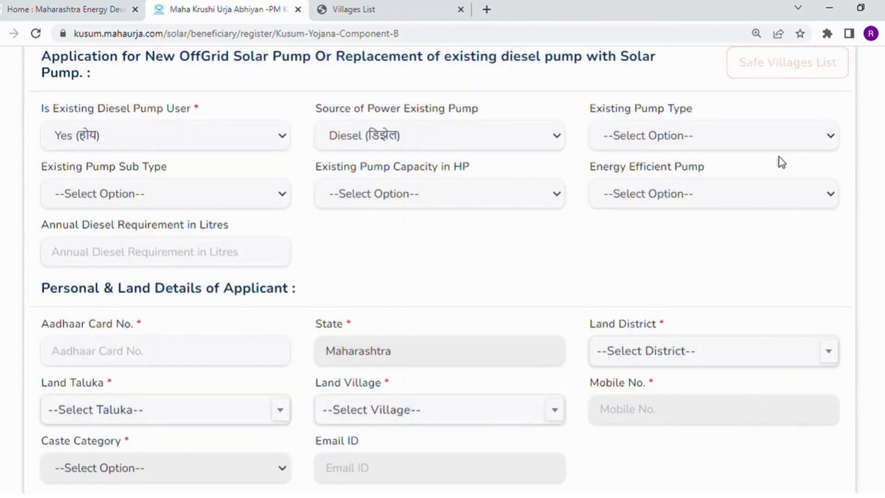
- Set pump type AC, sub type Surface, 5 HP, energy efficient Yes, and 1000 litres annual diesel
left_click(778, 155)
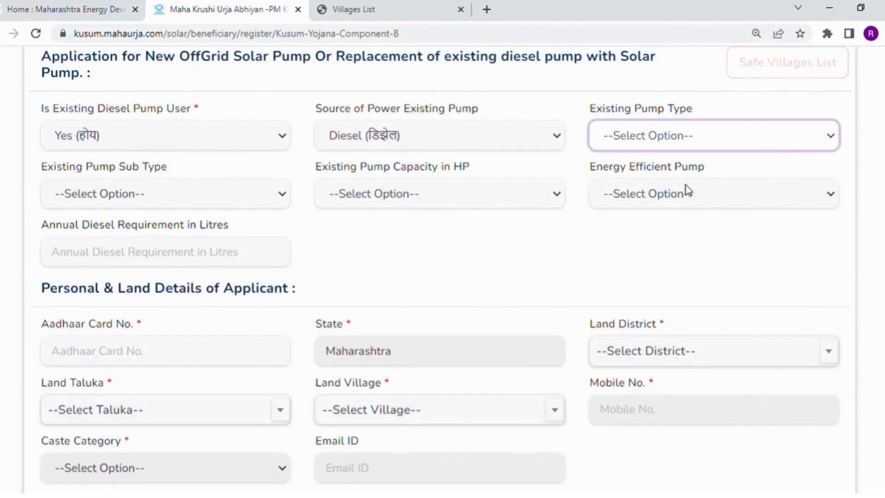
key("Down")
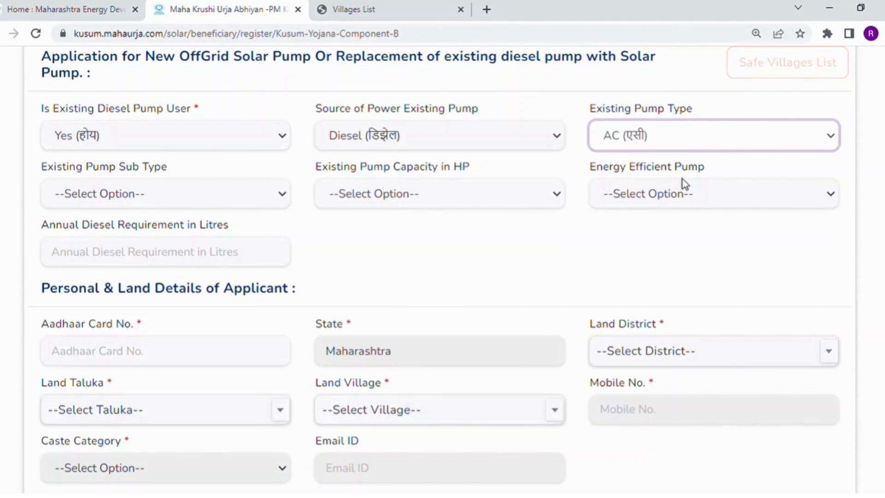
left_click(247, 201)
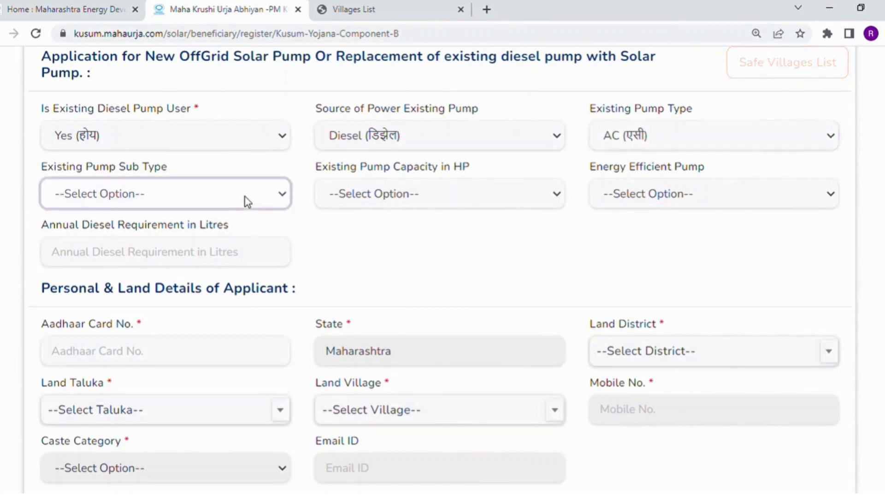
key("Down")
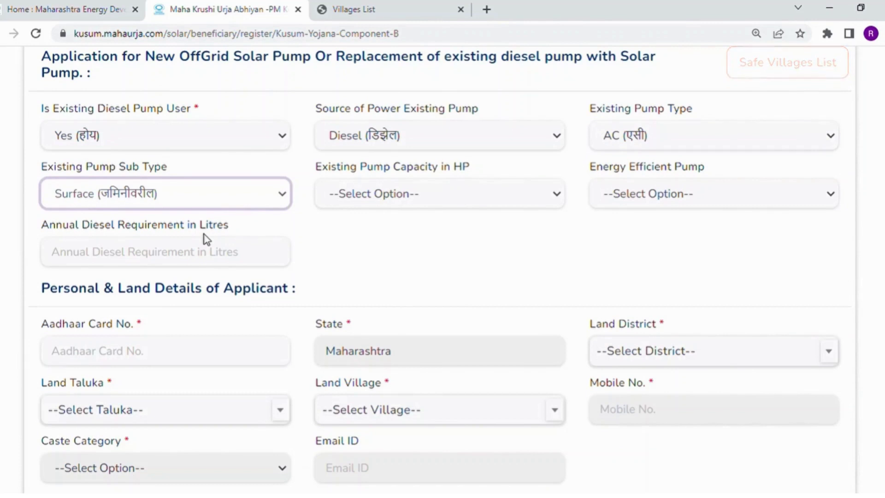
left_click(418, 201)
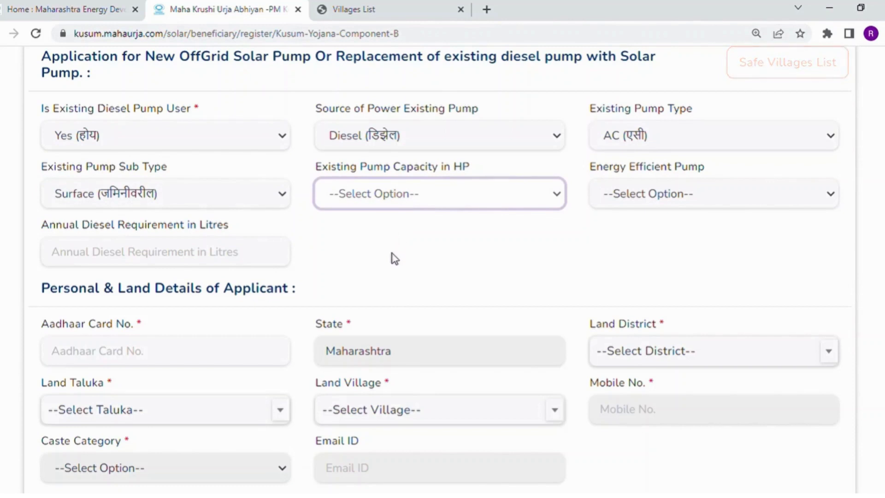
key("5")
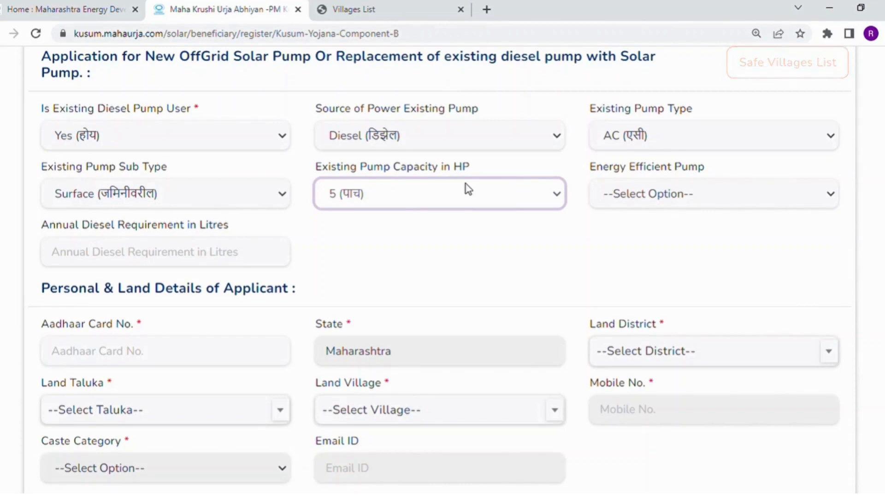
left_click(709, 199)
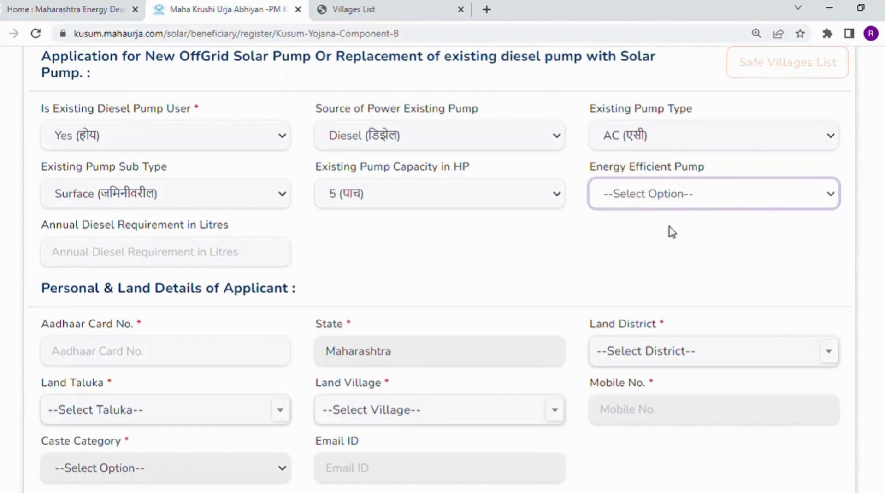
left_click(665, 240)
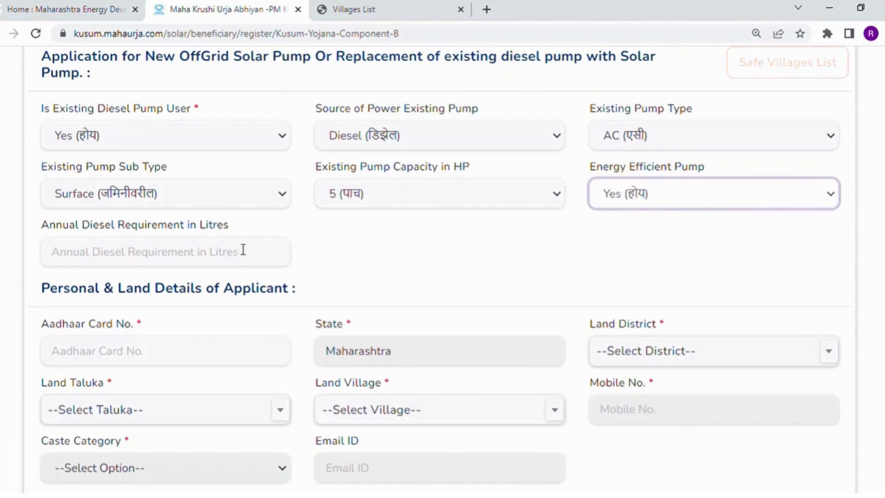
left_click(220, 255)
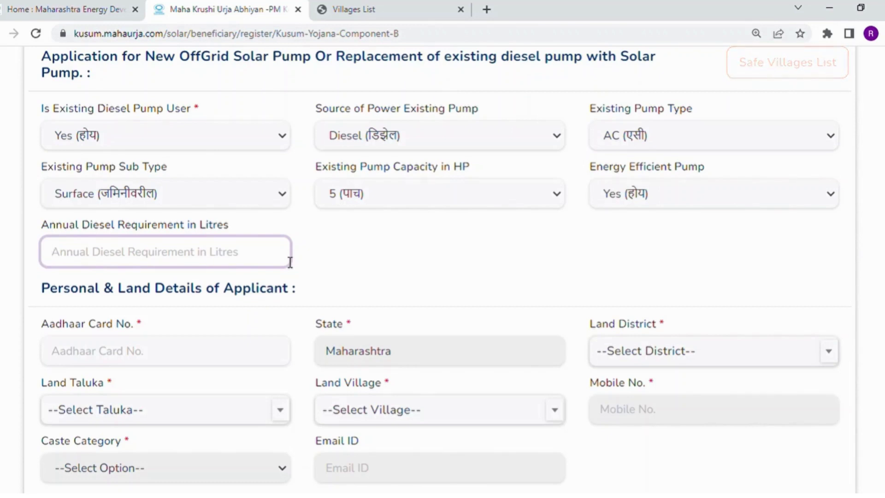
type("100")
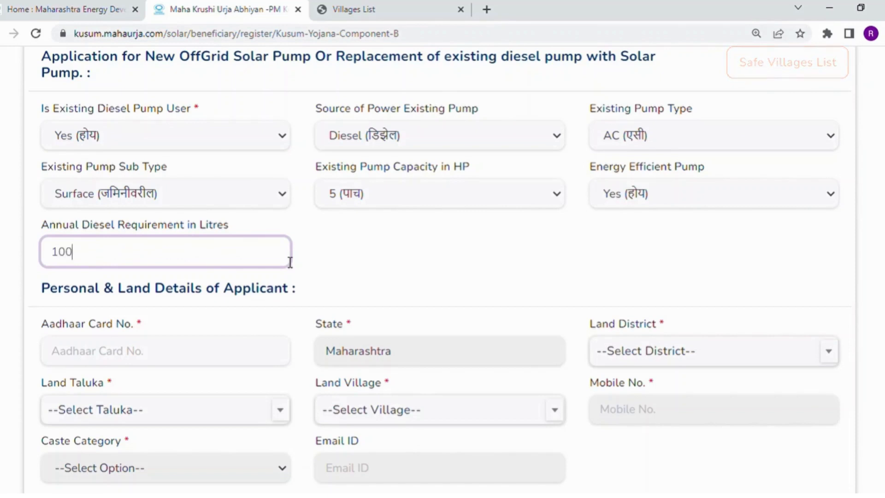
type("0")
left_click(425, 241)
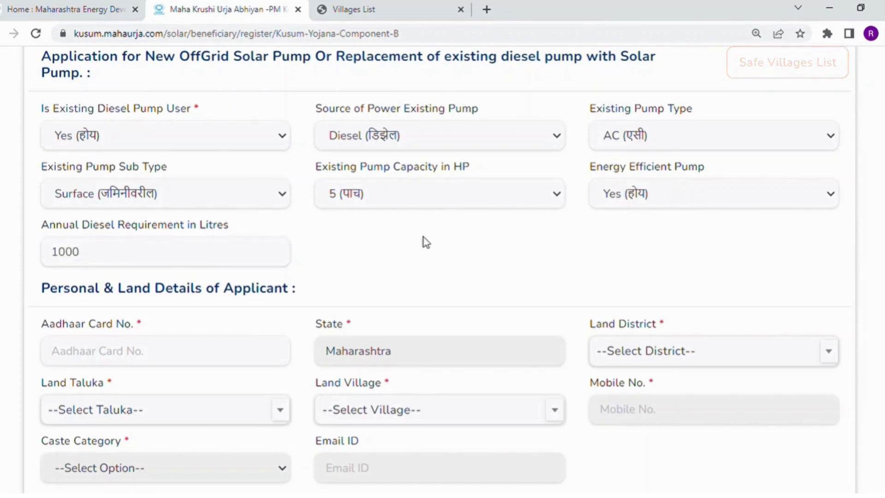
- Enter the applicant's 12-digit Aadhaar number, correcting one mistyped digit
scroll(443, 270, "down", 3)
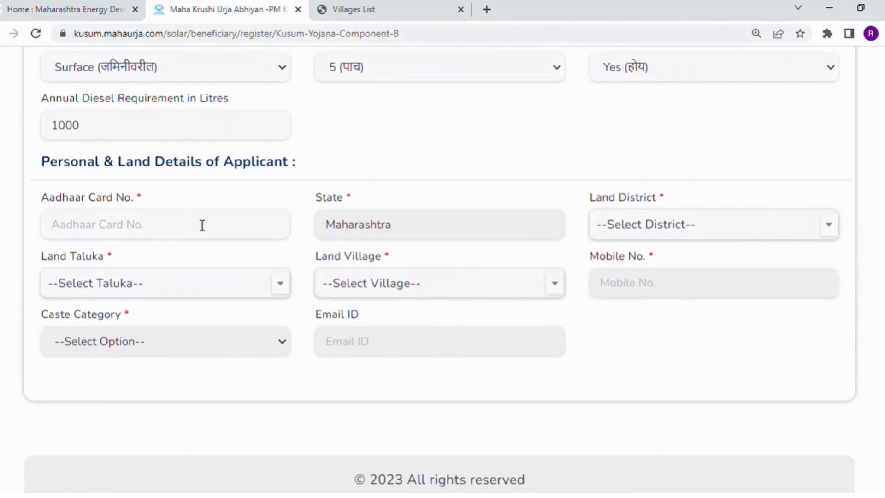
left_click(202, 225)
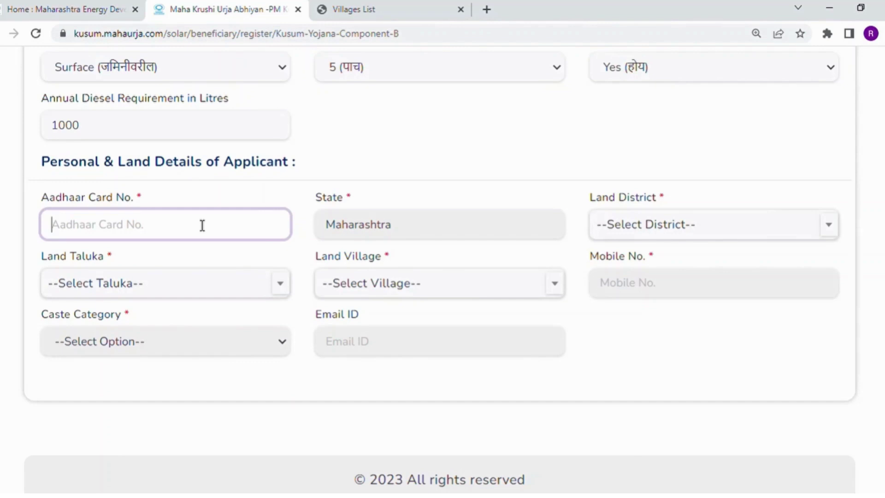
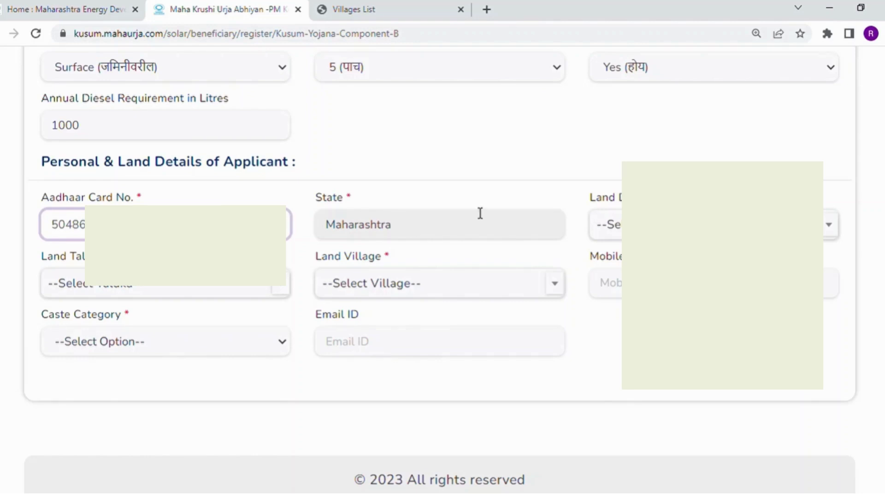
- Set Land District Ahmednagar, Land Taluka Jamkhed, and Land Village Dighol by searching 'dig'
left_click(608, 224)
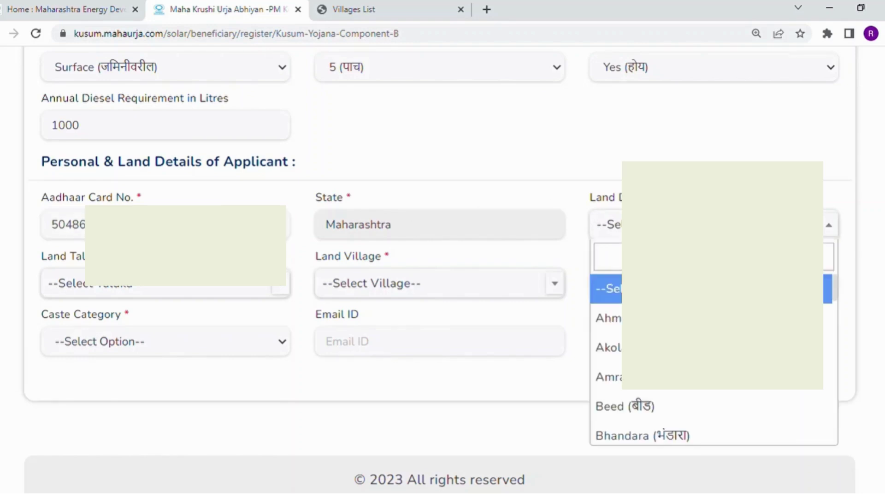
left_click(608, 318)
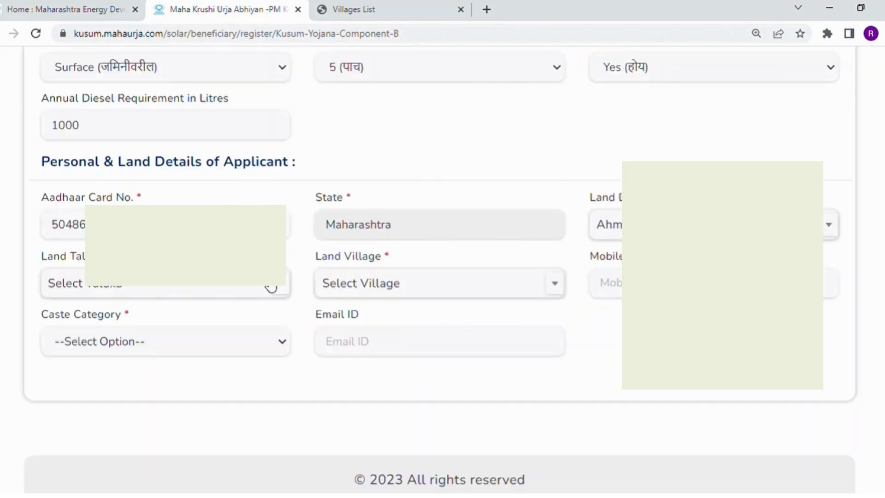
left_click(271, 285)
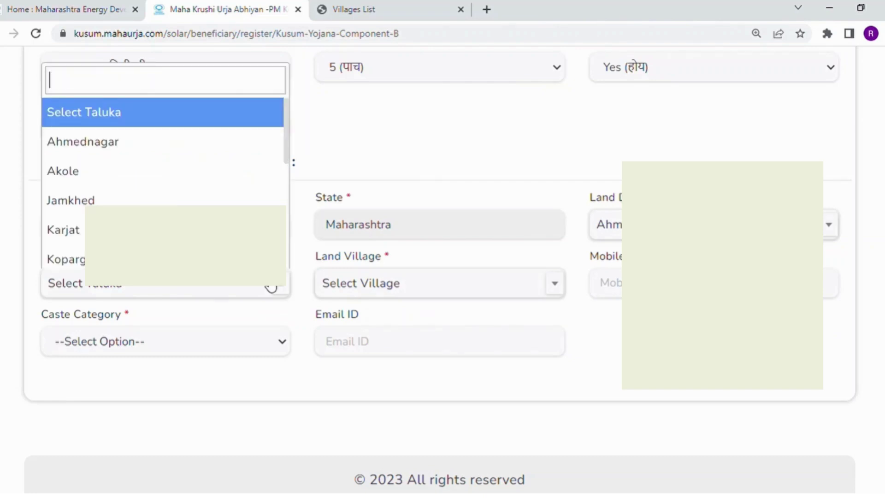
left_click(110, 202)
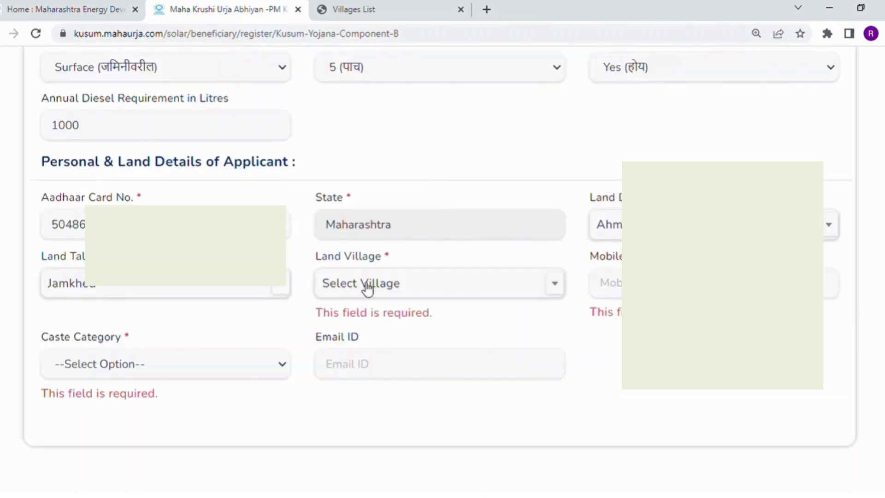
left_click(423, 299)
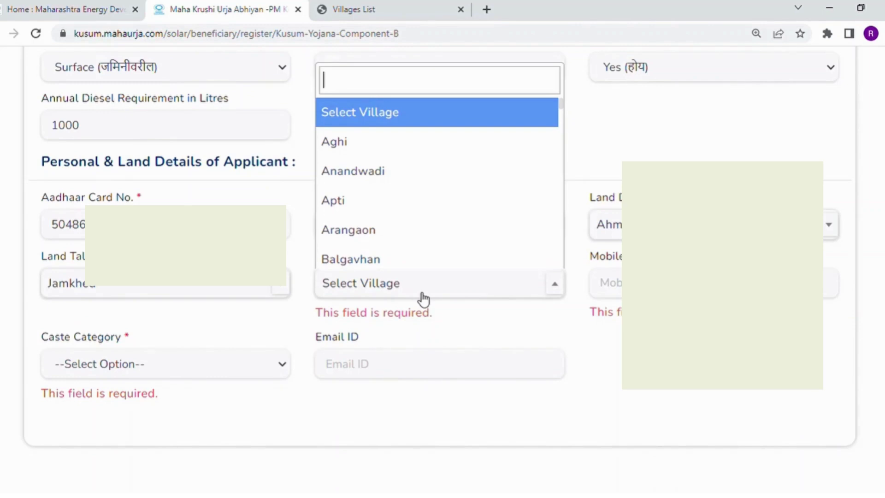
type("d")
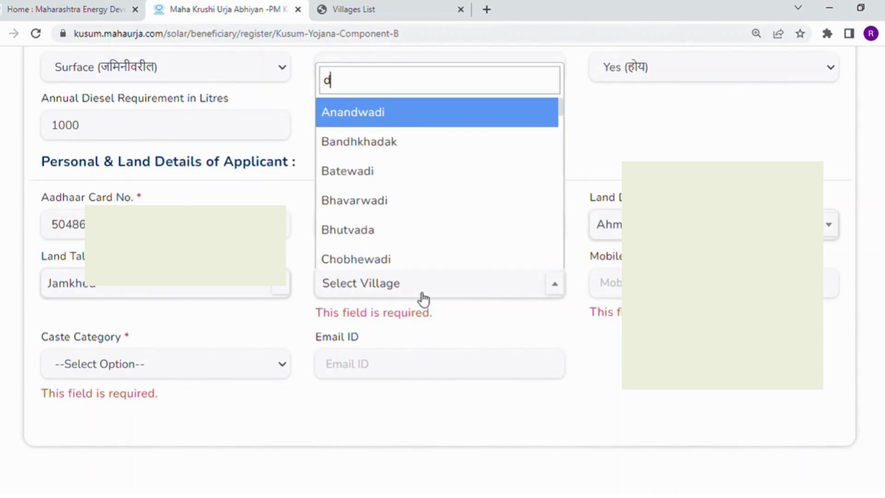
type("ig")
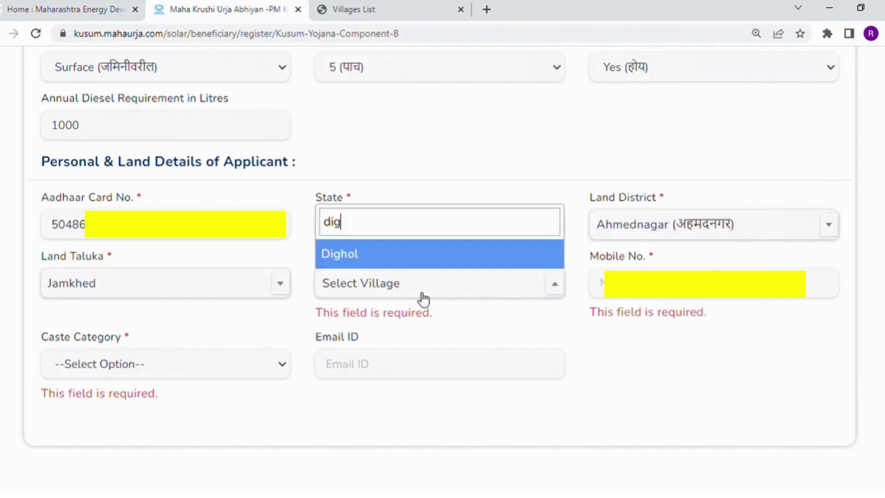
left_click(401, 262)
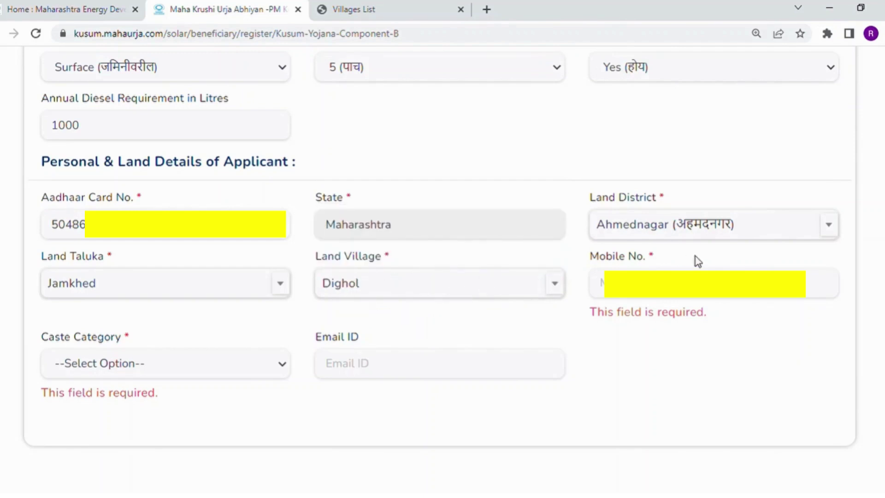
- Enter the applicant's mobile number and set Caste Category to Open, triggering the quota-exhausted notice
left_click(600, 283)
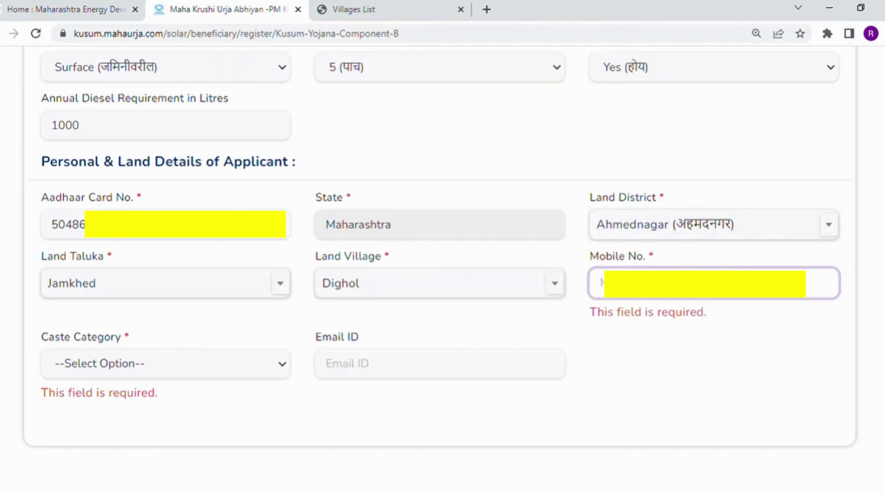
type("7")
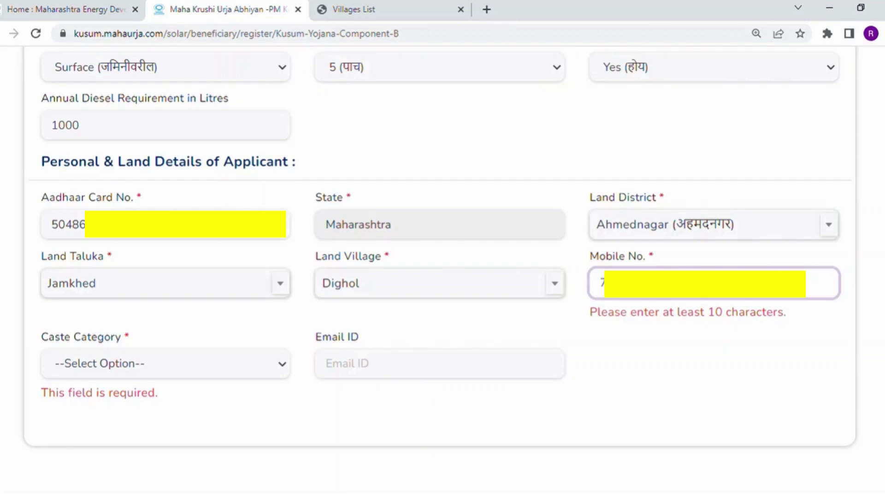
type("0")
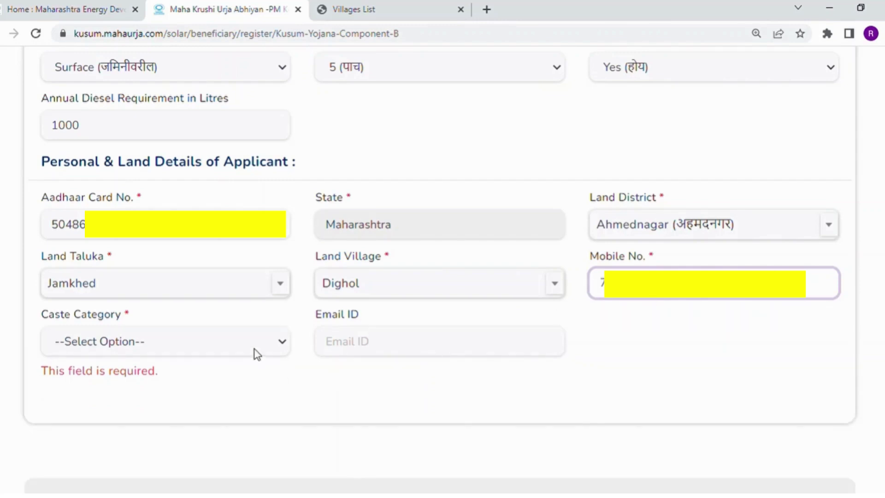
left_click(256, 354)
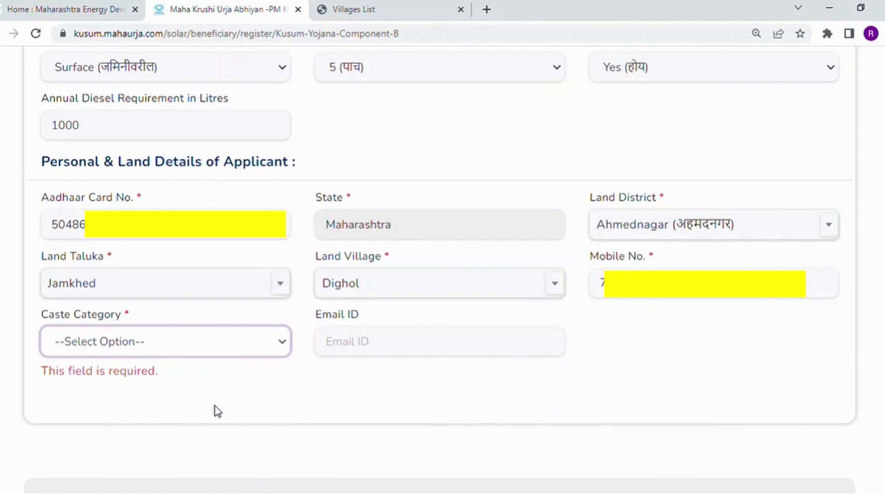
left_click(192, 419)
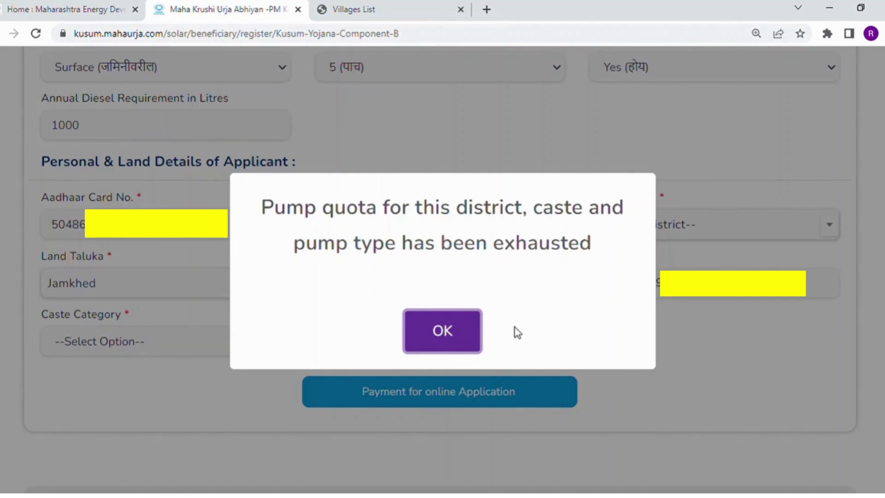
- Dismiss the quota alert and change Existing Diesel Pump User to No (नाही)
left_click(450, 343)
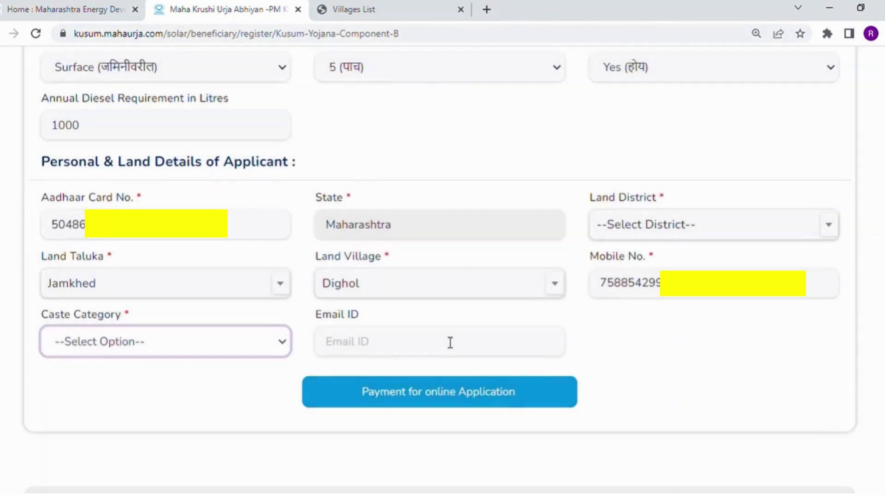
scroll(440, 274, "up", 5)
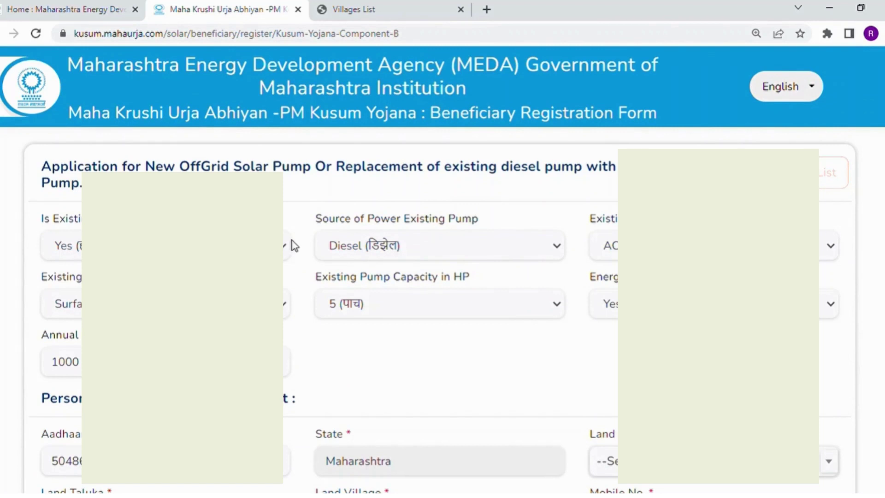
left_click(284, 247)
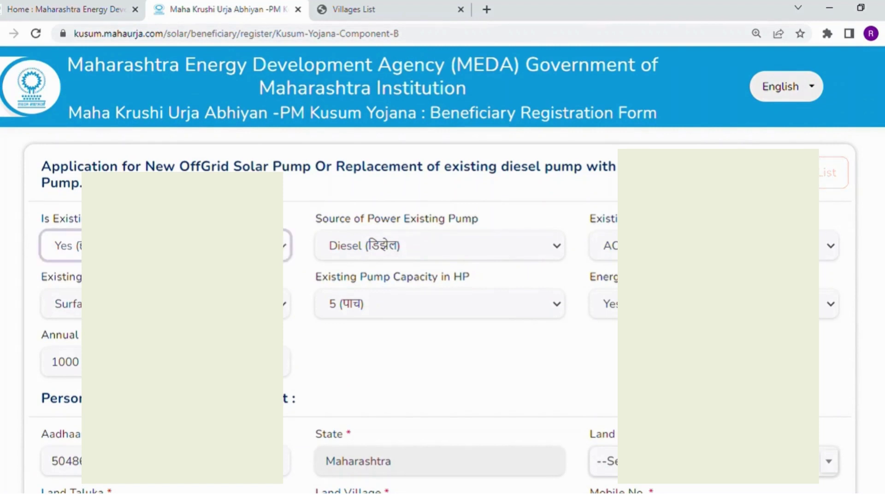
key("Down")
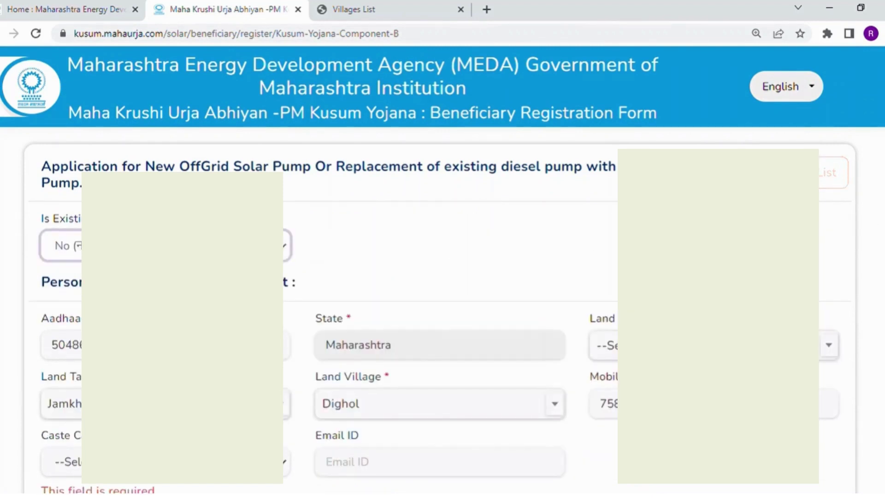
scroll(442, 277, "down", 1)
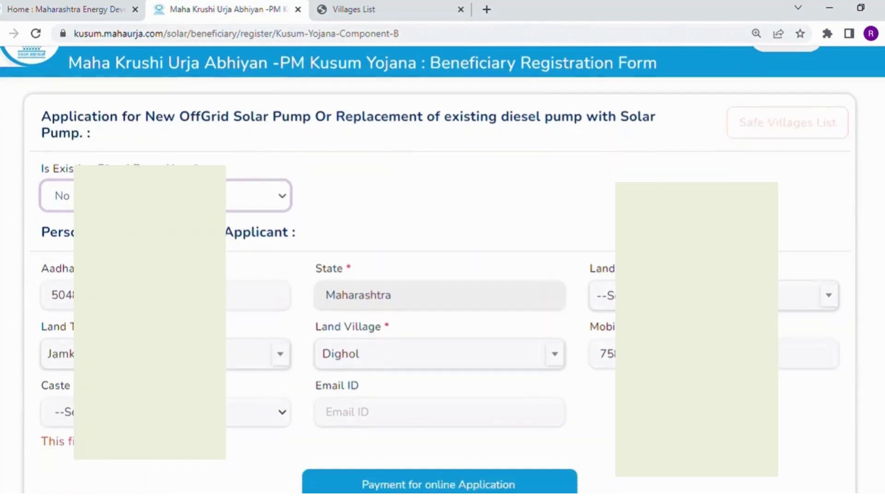
scroll(811, 256, "down", 1)
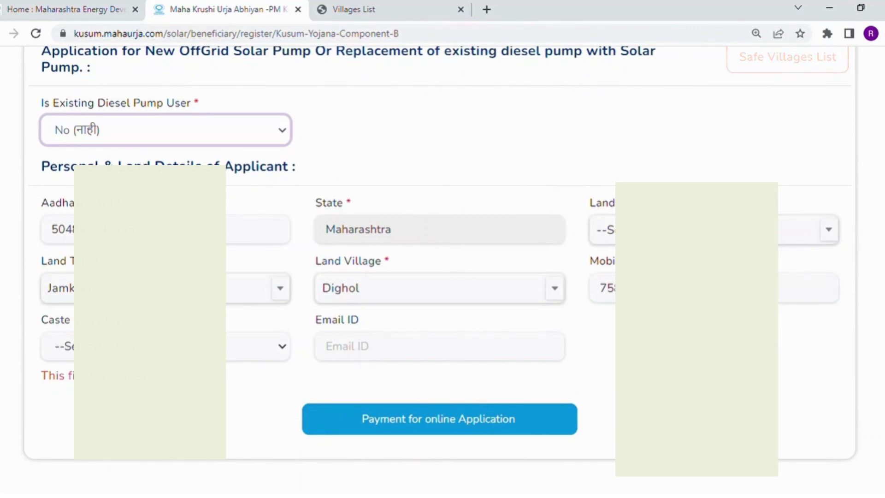
- Reselect Ahmednagar as Land District, try a caste option, and dismiss the quota and select-district alerts
left_click(270, 227)
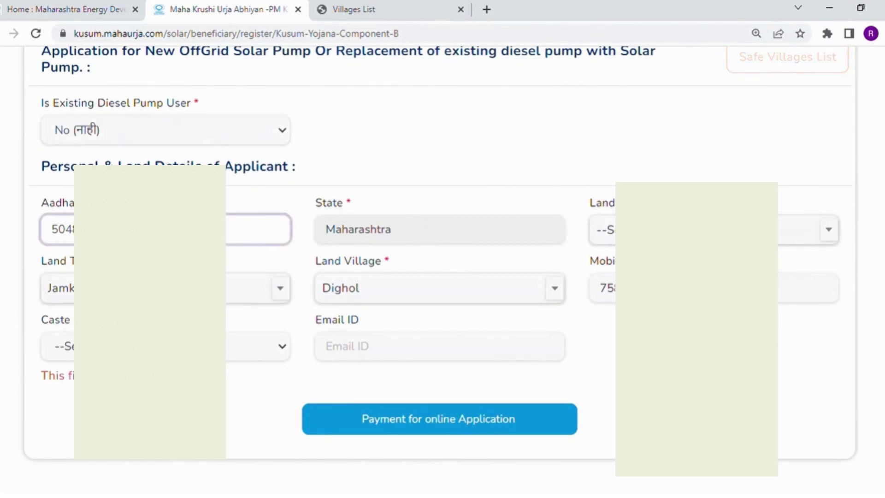
left_click(696, 229)
left_click(692, 321)
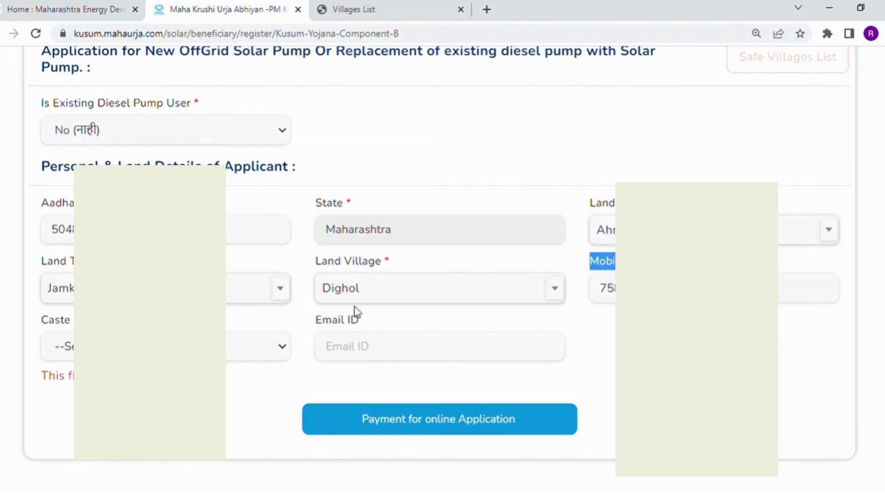
left_click_drag(355, 314, 269, 332)
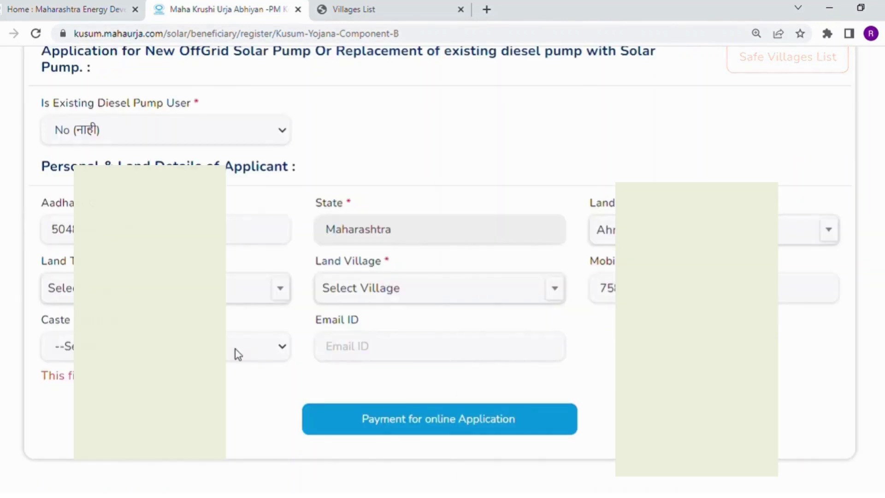
left_click(238, 354)
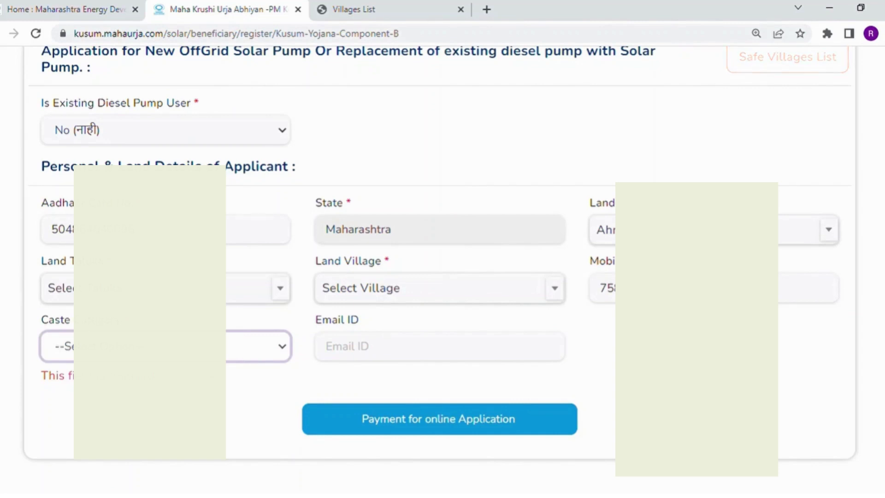
key("Down")
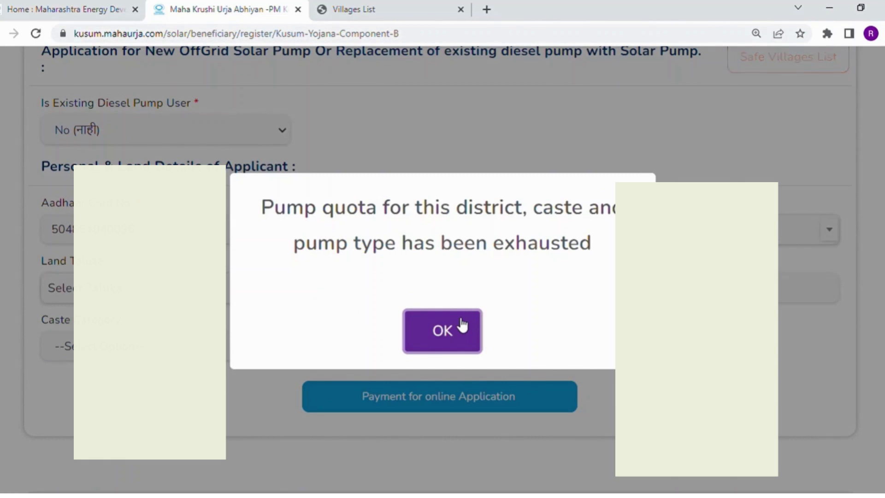
left_click(463, 328)
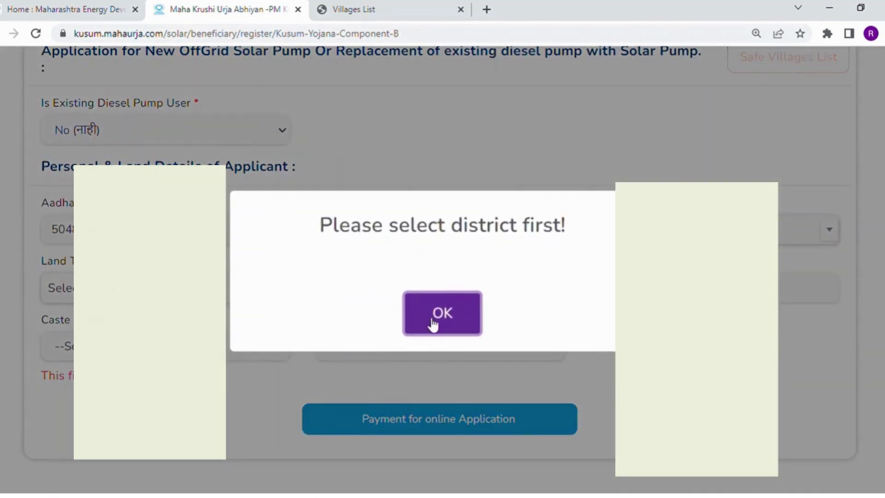
left_click(433, 323)
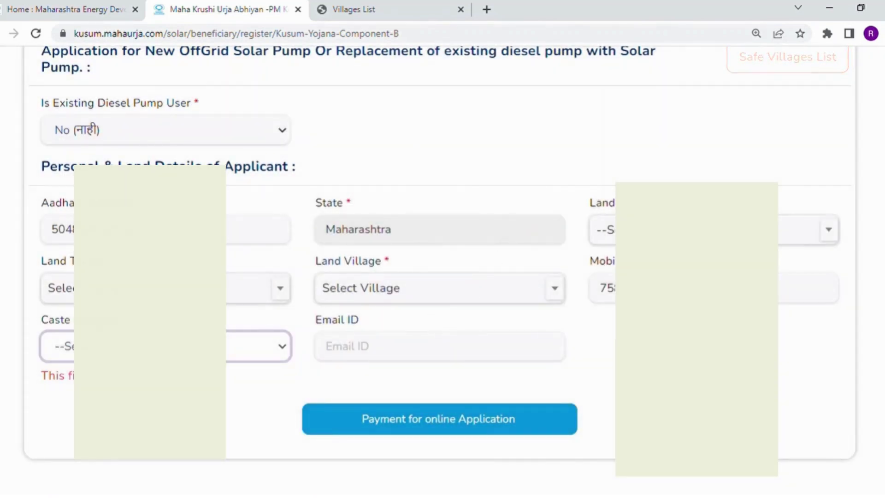
left_click(793, 229)
- Choose Ahmednagar district, Jamkhed taluka, and Dighol village, found by searching 'digh'
left_click(793, 321)
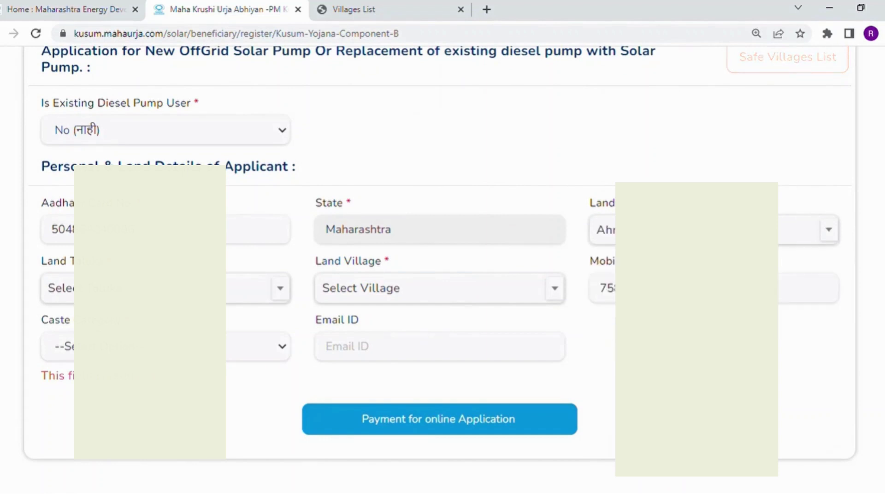
left_click(280, 291)
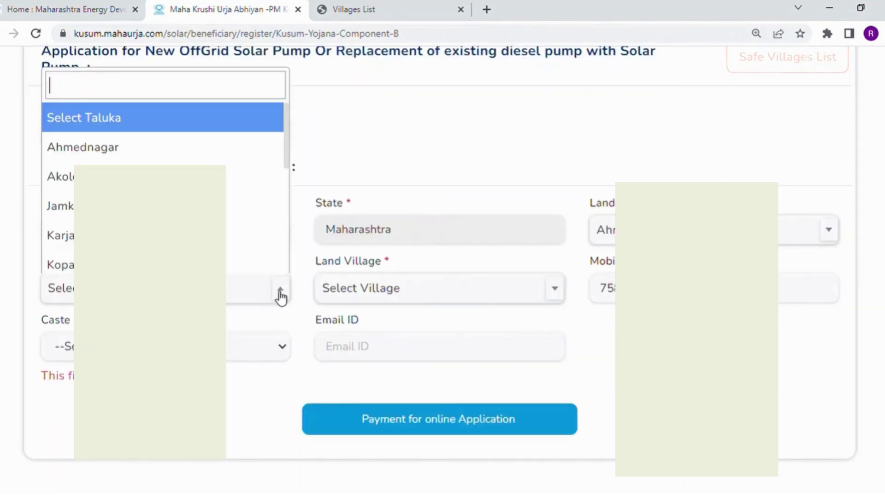
left_click(207, 206)
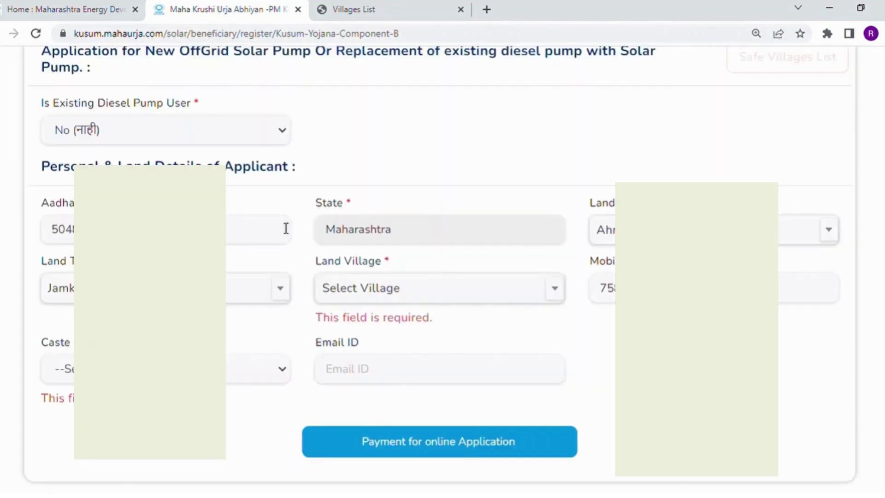
left_click(426, 289)
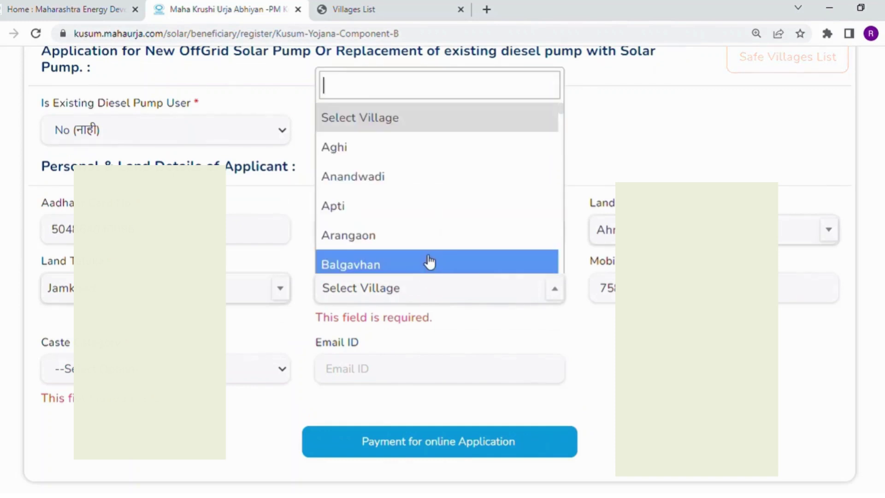
type("digh")
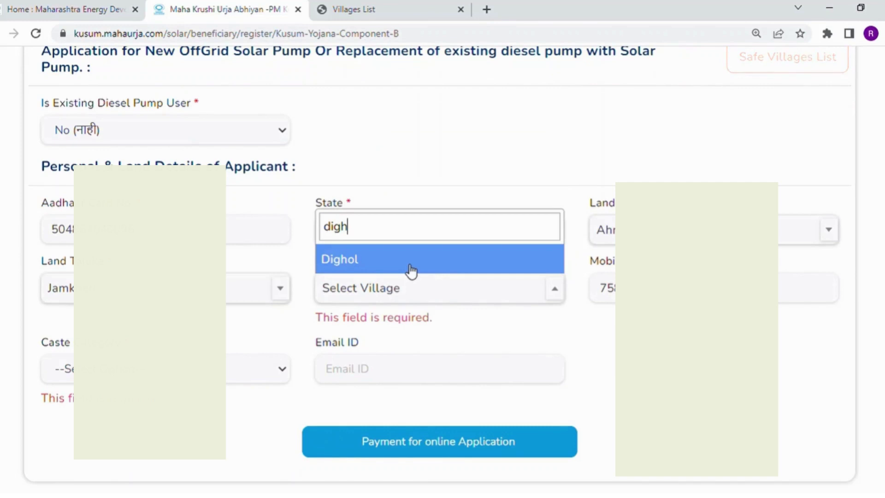
left_click(419, 270)
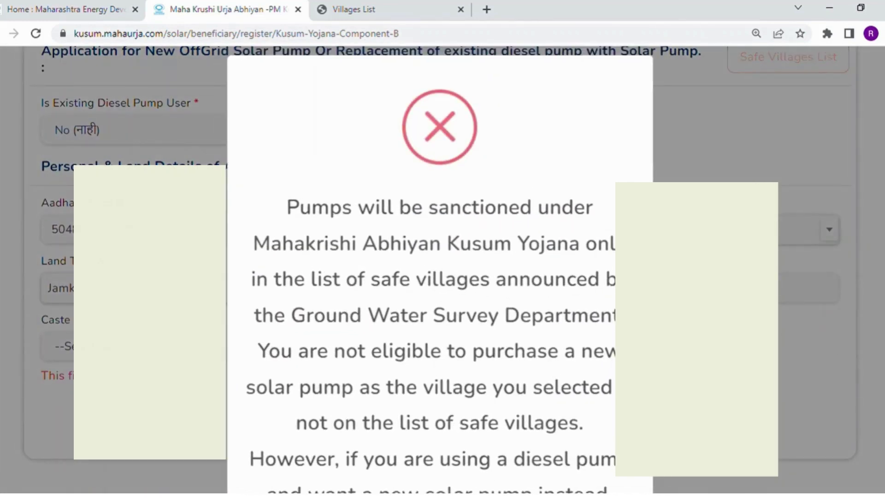
- Read the warning that Dighol is not a safe village and cancel it
scroll(440, 270, "down", 3)
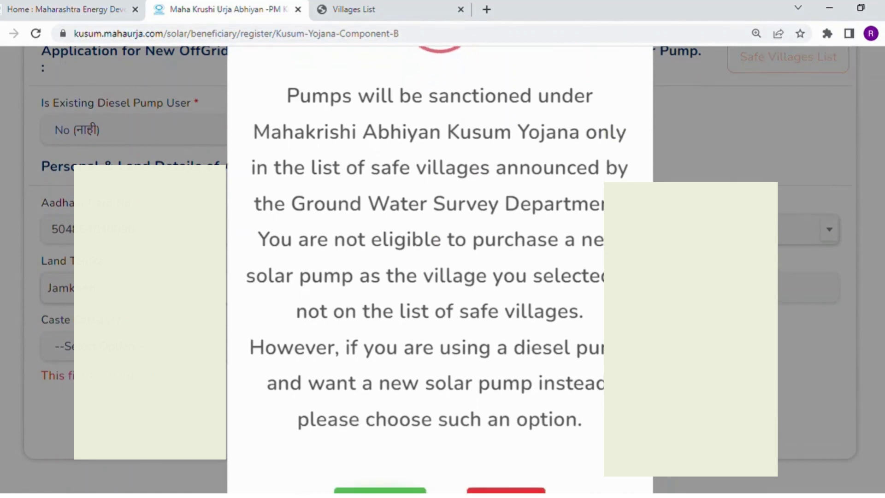
scroll(440, 269, "down", 2)
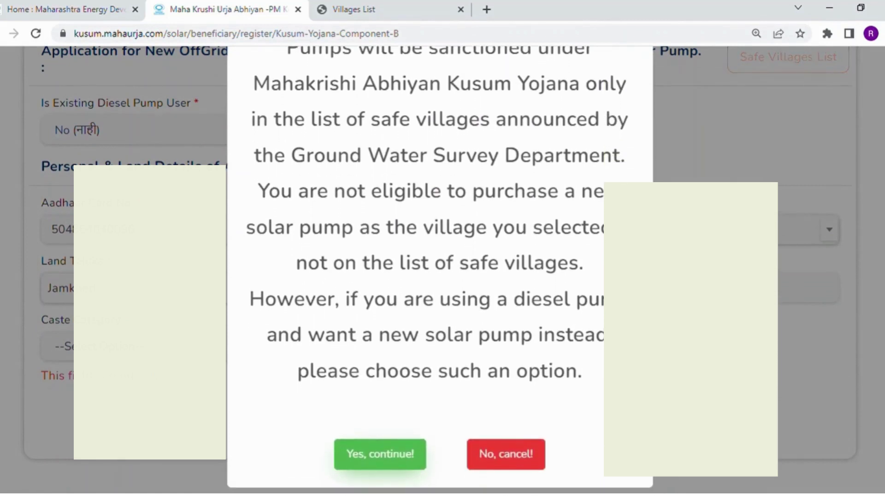
scroll(440, 270, "up", 4)
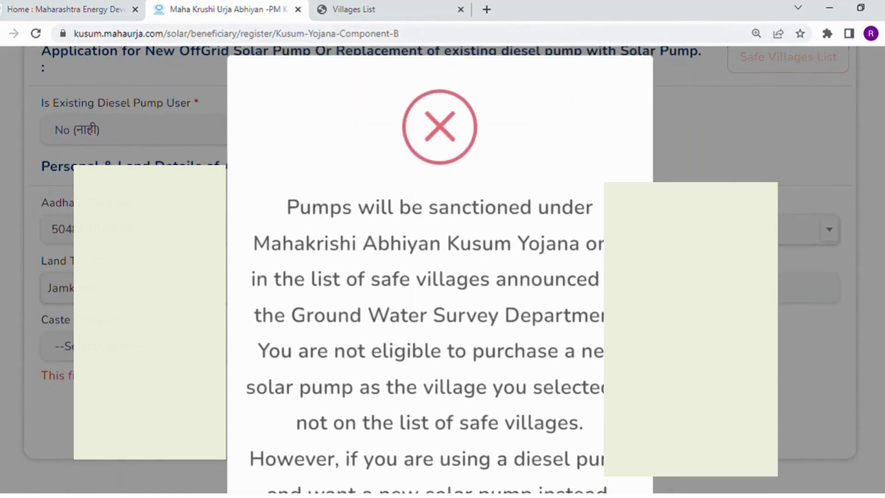
left_click_drag(286, 207, 646, 279)
left_click(784, 270)
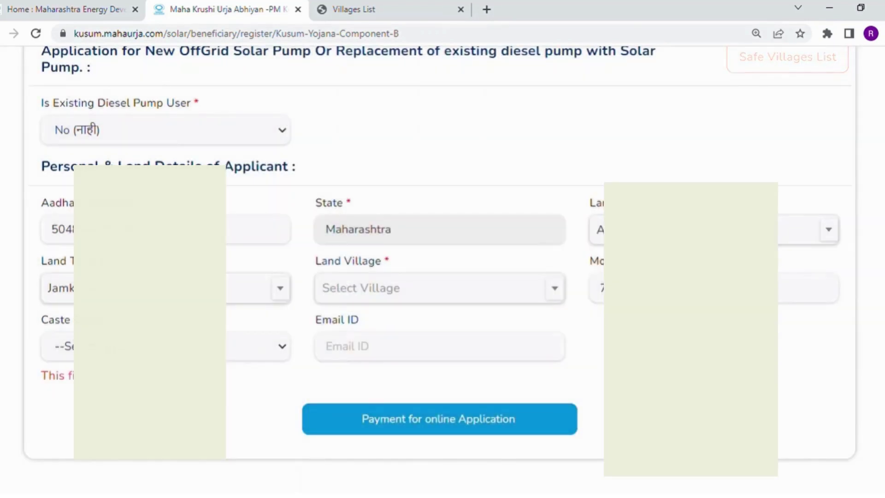
- Set Caste Category to SC and choose Dighol as the Land Village
left_click(268, 350)
key("s")
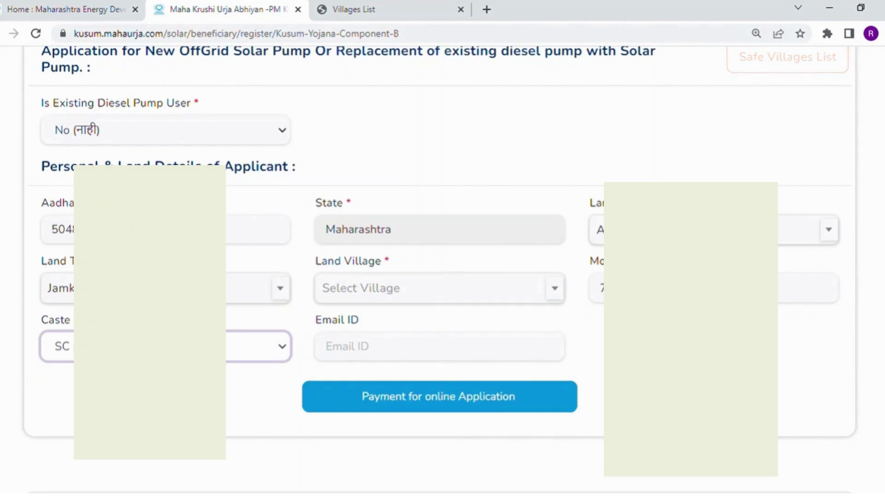
left_click(447, 298)
type("dig")
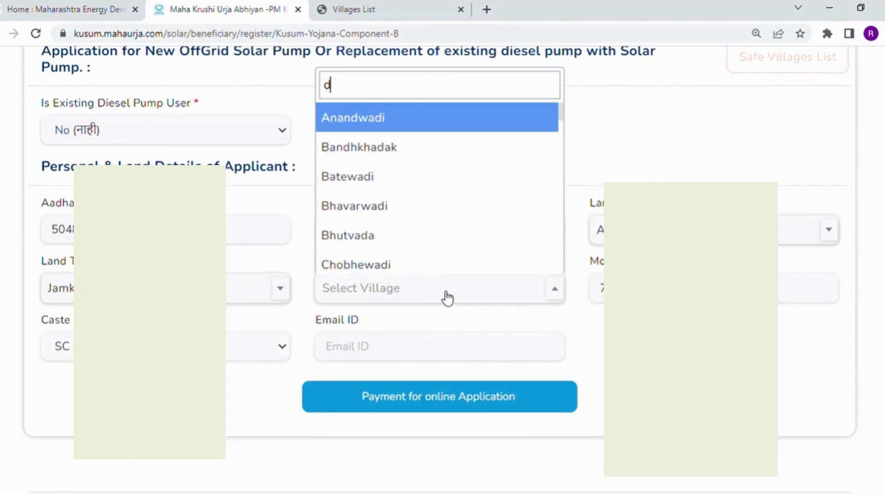
left_click(425, 271)
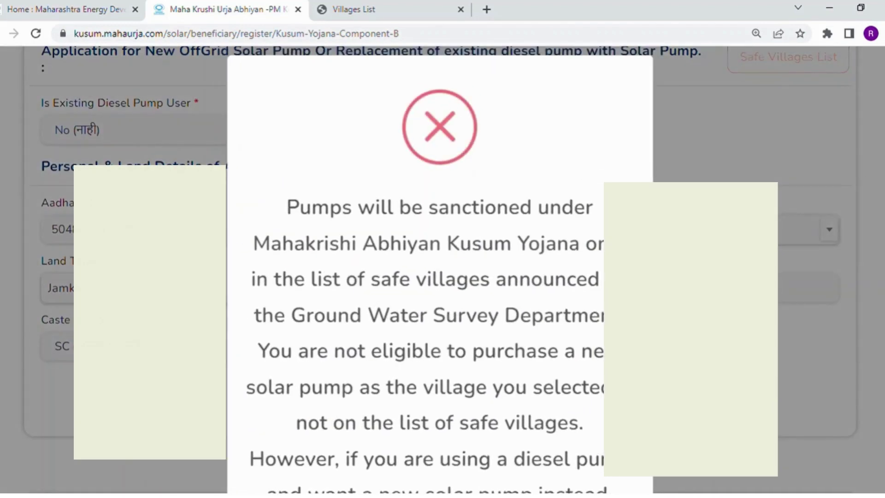
- Confirm 'Yes, continue!' to keep the existing diesel pump user, restoring the AC, 5 HP pump details
scroll(440, 270, "down", 4)
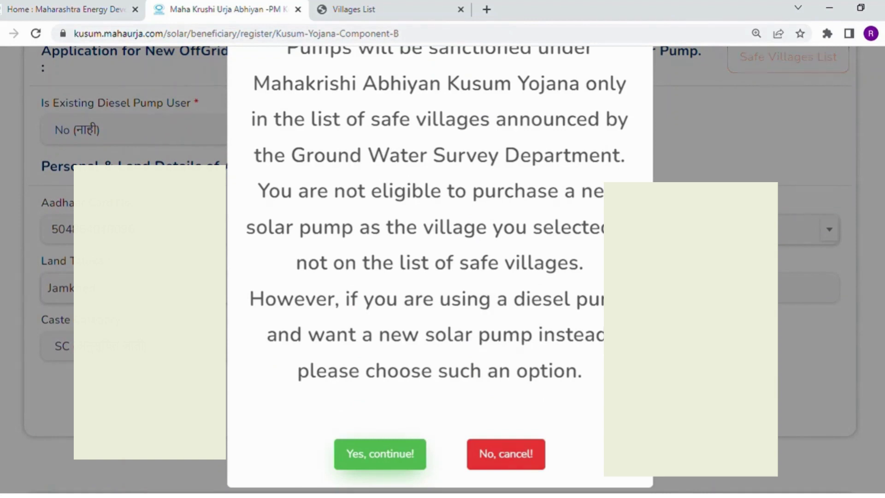
scroll(440, 269, "up", 3)
scroll(440, 270, "down", 3)
scroll(440, 270, "up", 3)
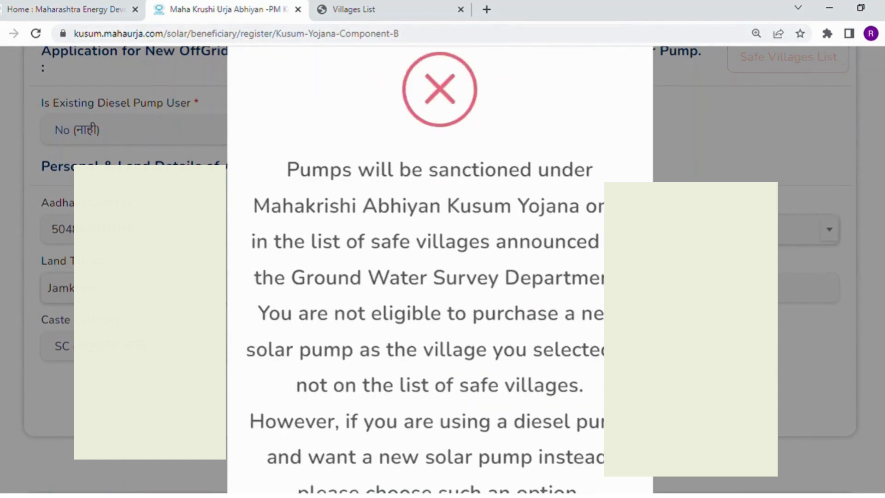
scroll(439, 270, "up", 1)
scroll(869, 328, "down", 5)
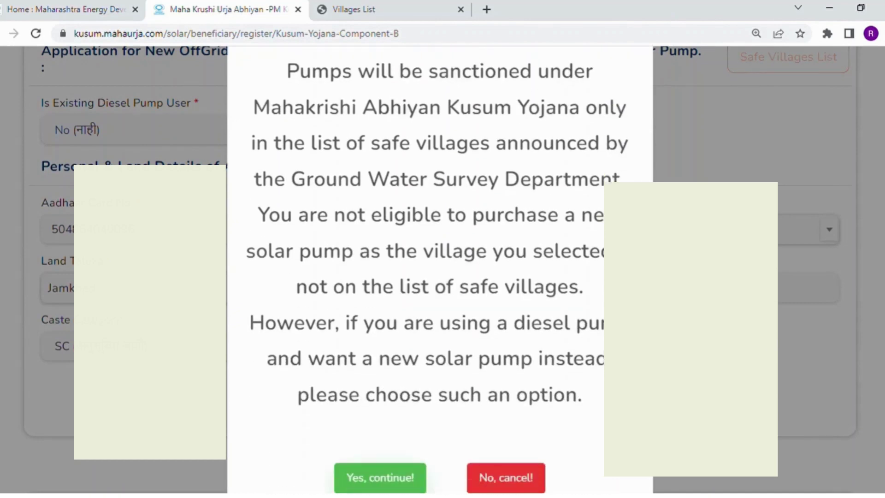
left_click(381, 453)
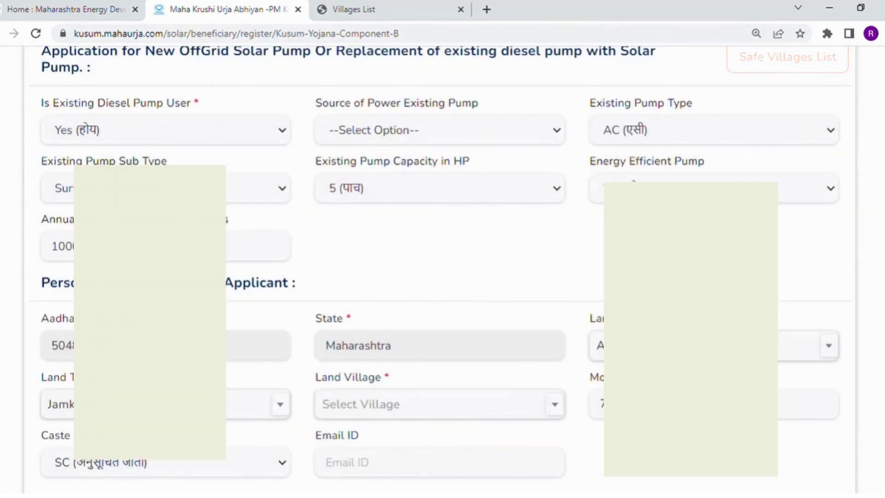
scroll(440, 270, "down", 3)
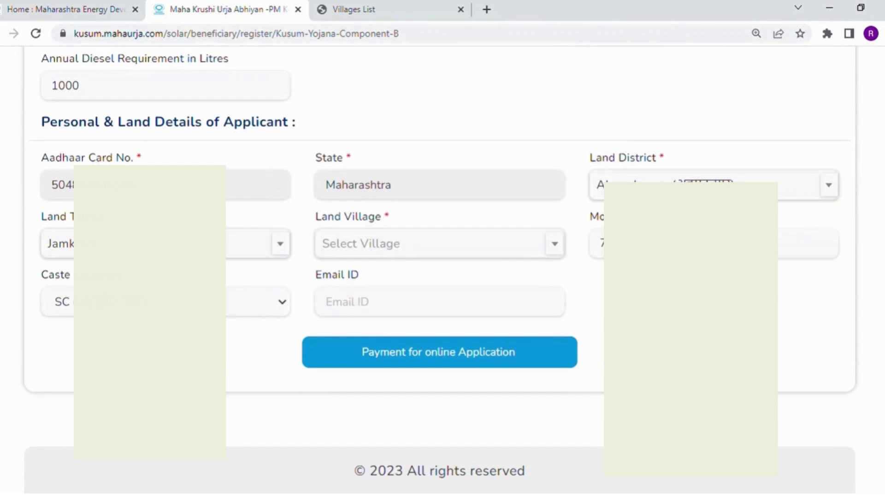